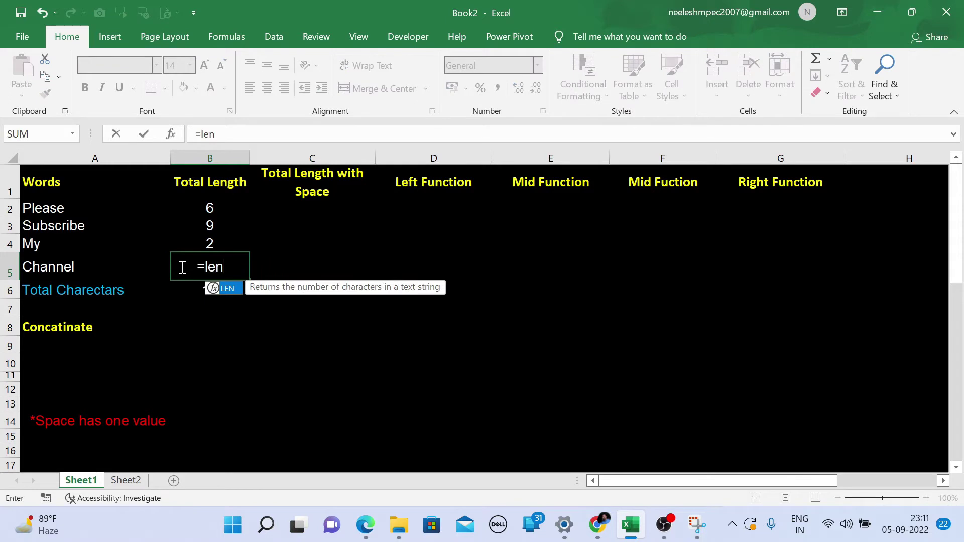
Complete the LEN formula in B5 so it counts the characters of the word in A5.
key(Tab)
click(68, 272)
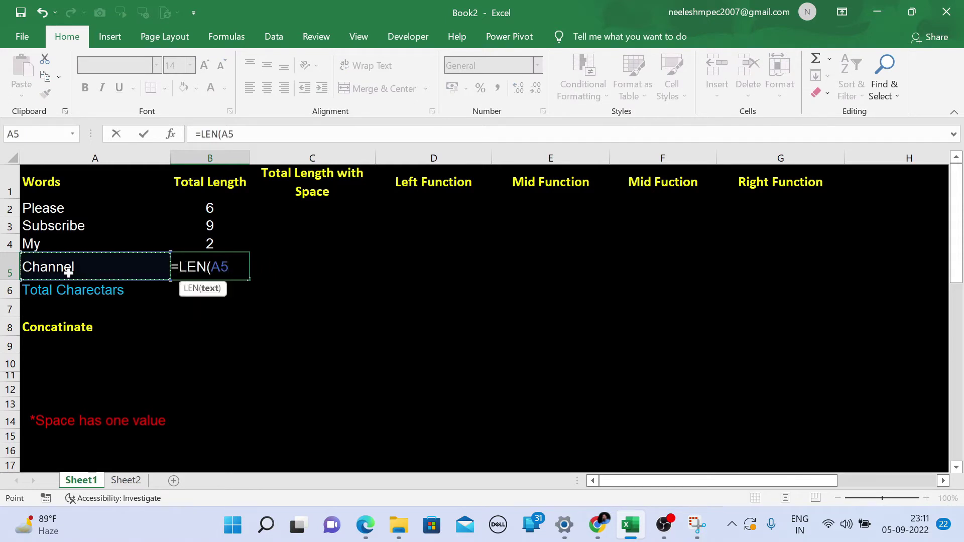
text())
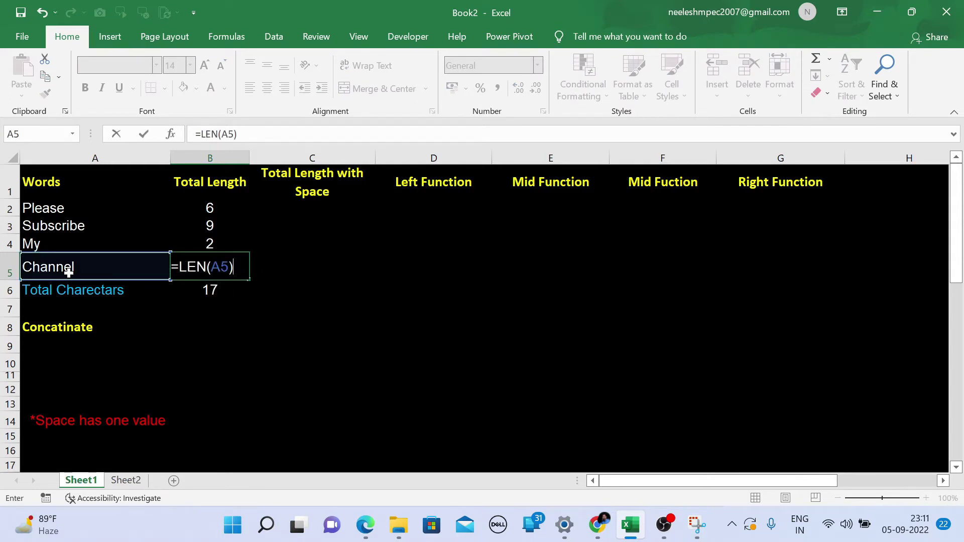
key(Return)
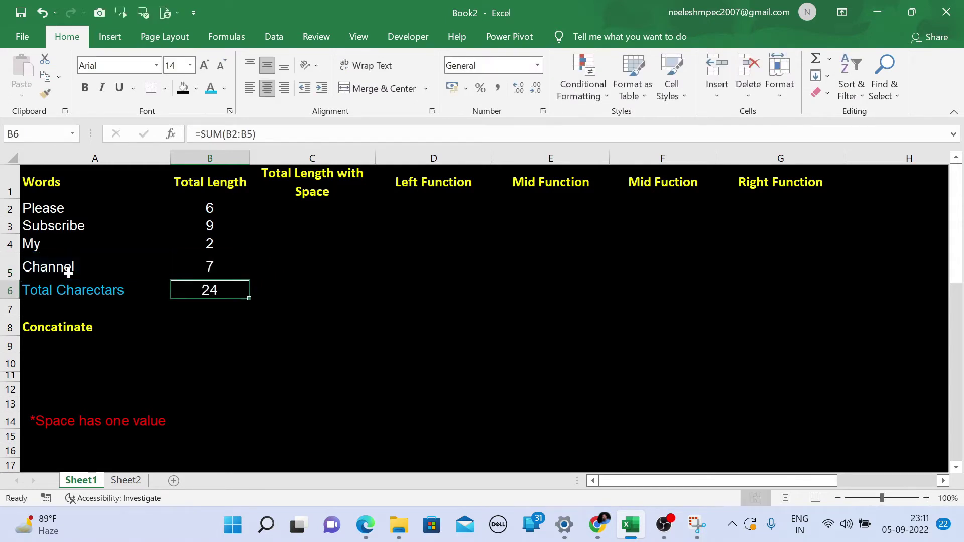
Add a leading space before the words Subscribe, My and Channel in cells A3 to A5.
double_click(29, 224)
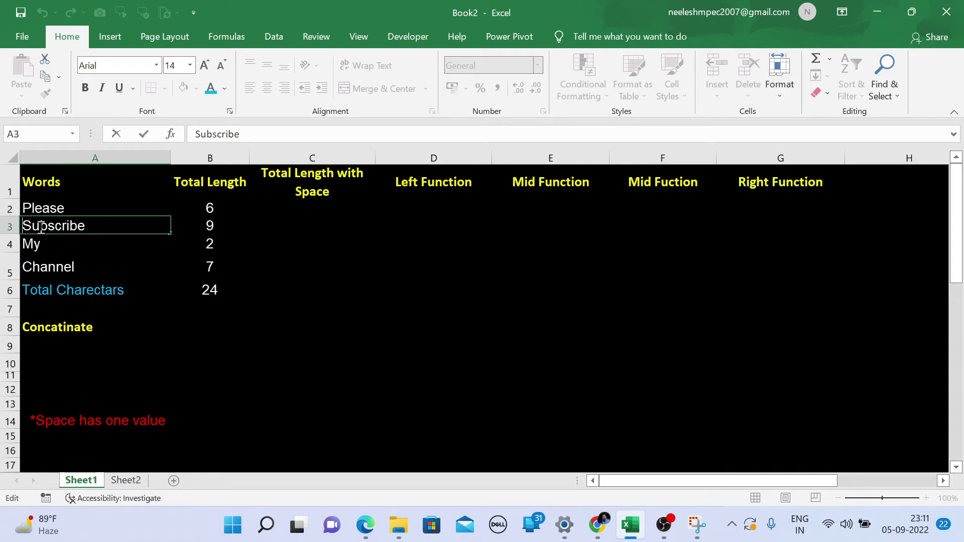
key(Return)
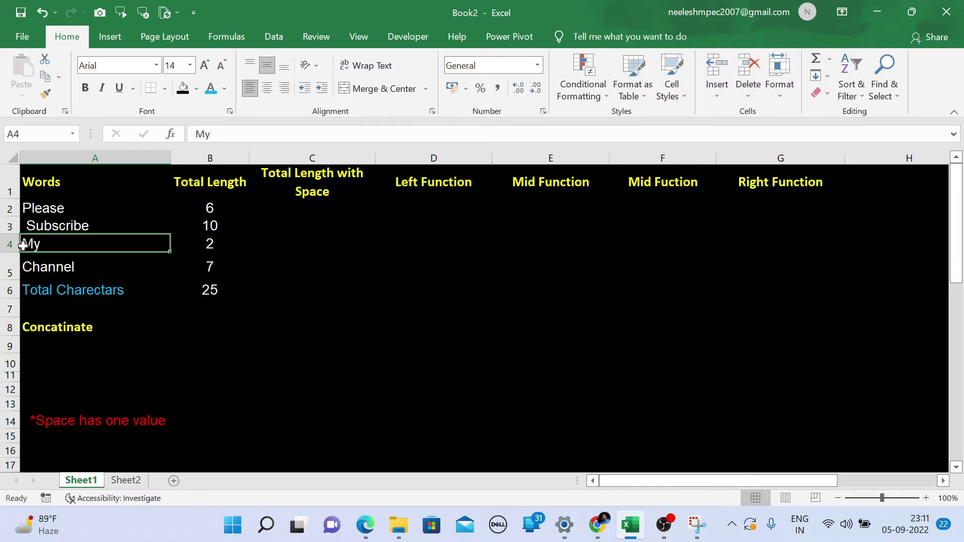
double_click(25, 243)
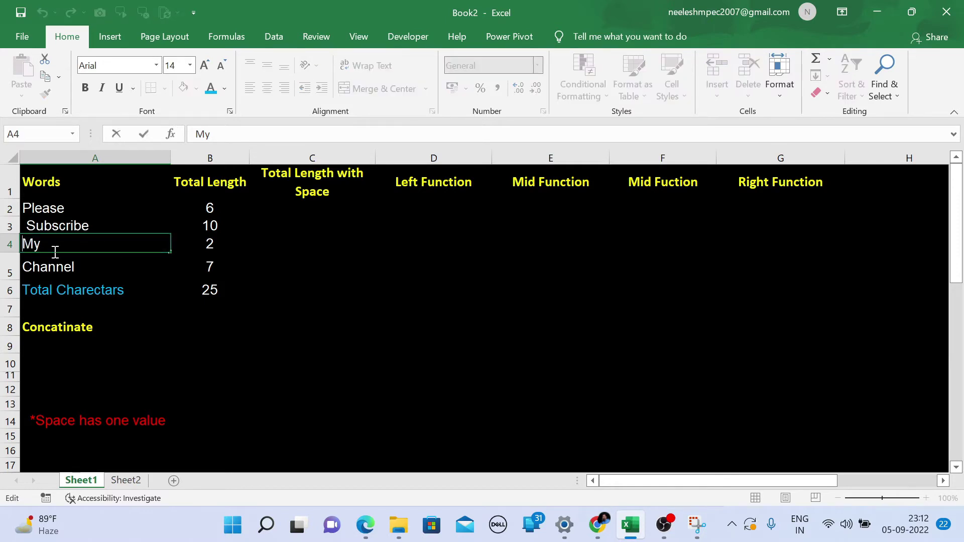
key(Return)
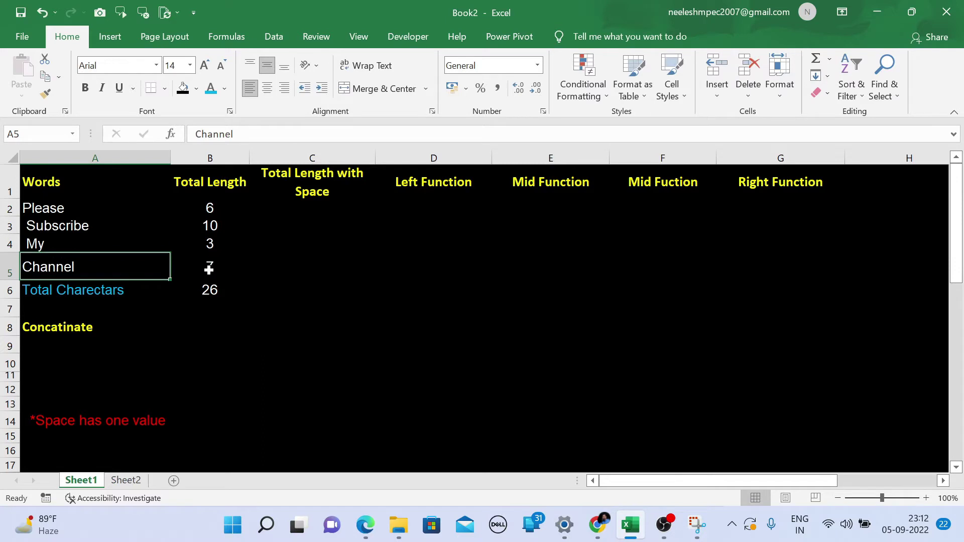
double_click(25, 266)
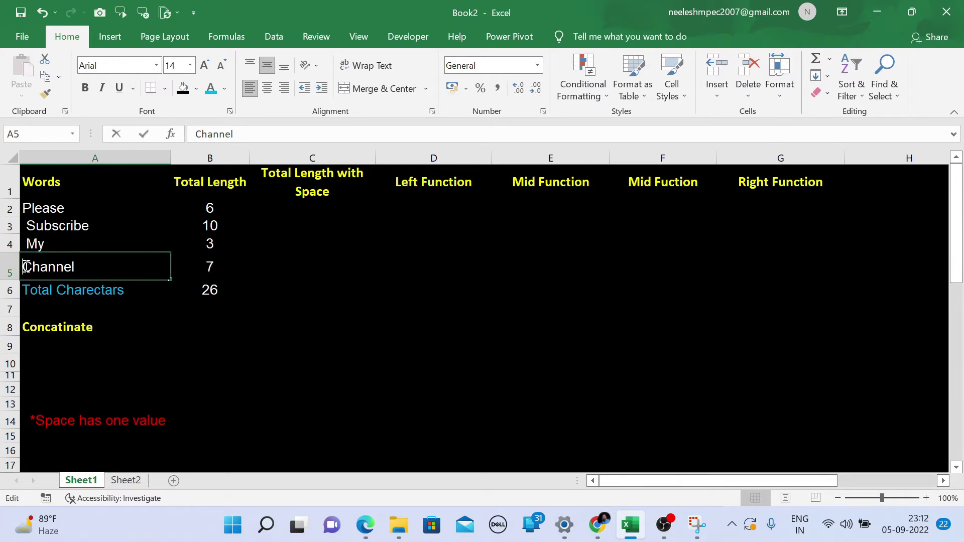
key(Return)
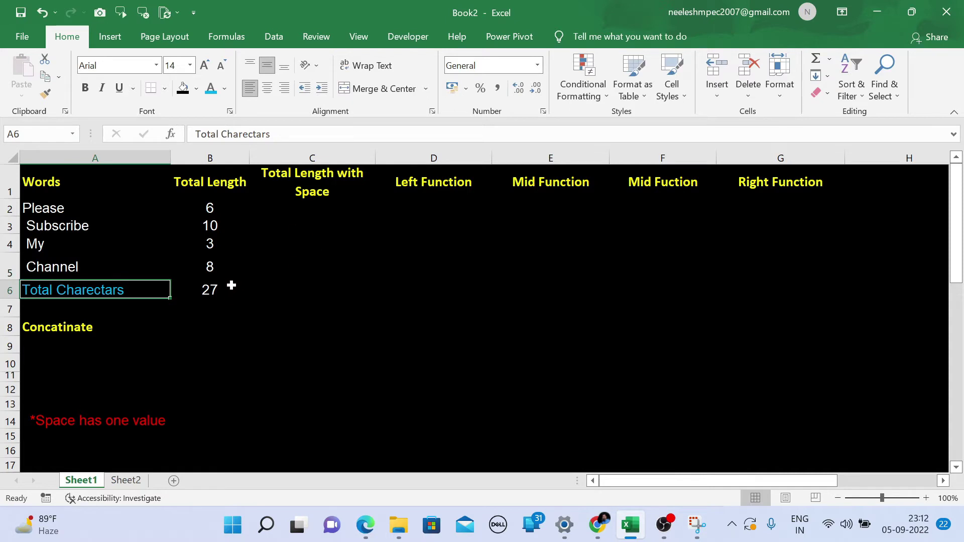
Join the four words in B8, beside the Concatinate label, with the formula =CONCATENATE(A2,A3,A4,A5).
click(109, 329)
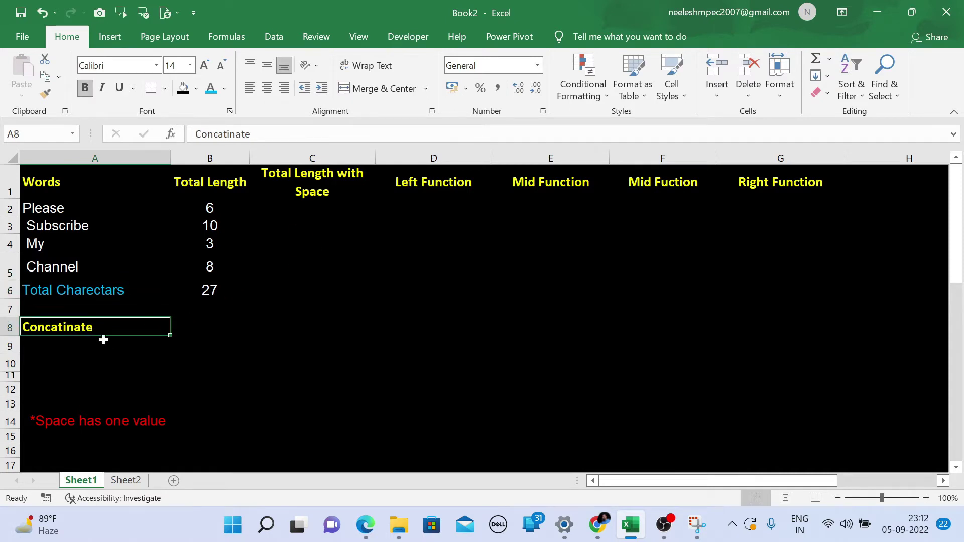
click(206, 325)
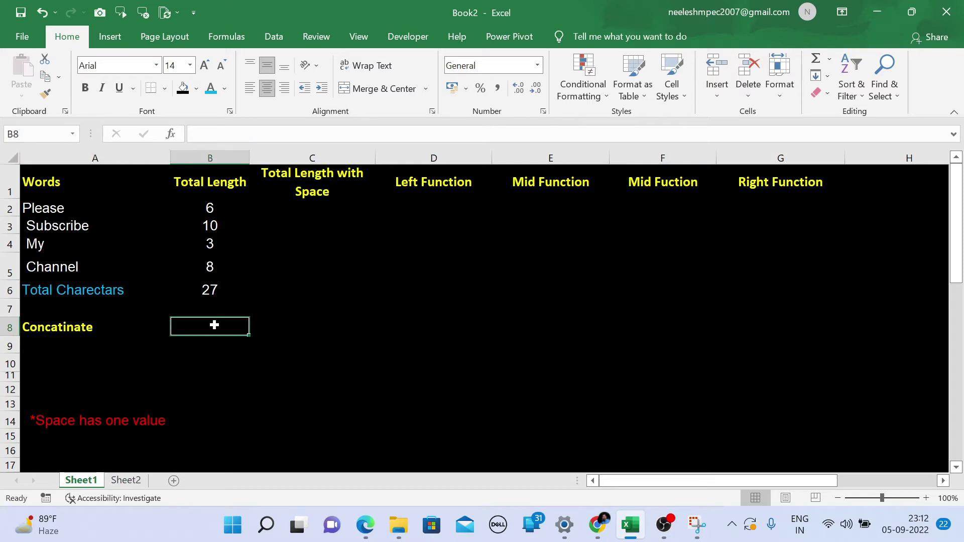
text(=)
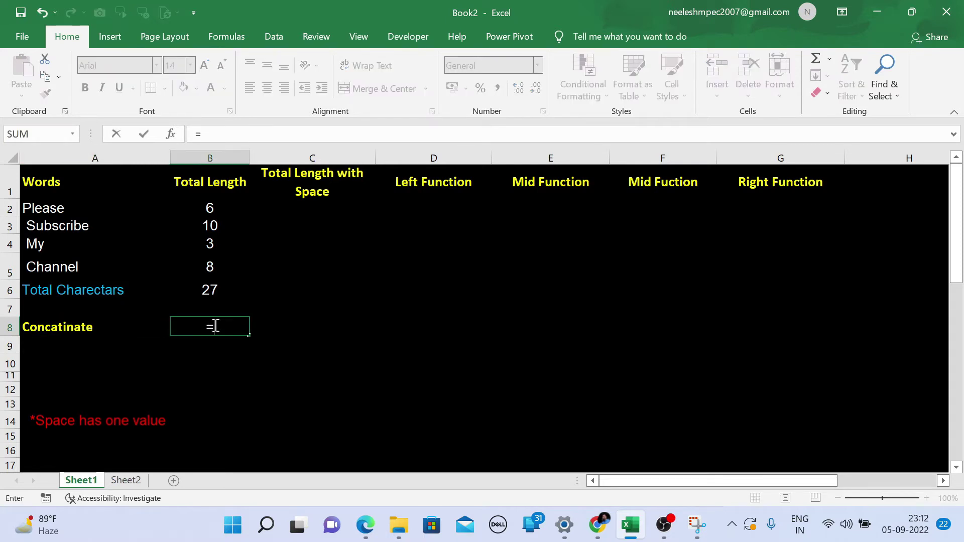
text(concat)
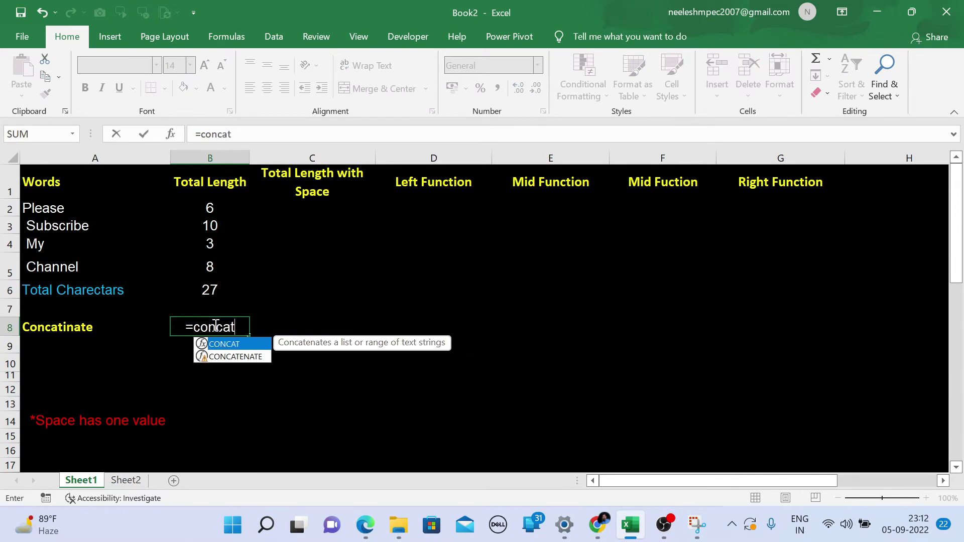
key(Down)
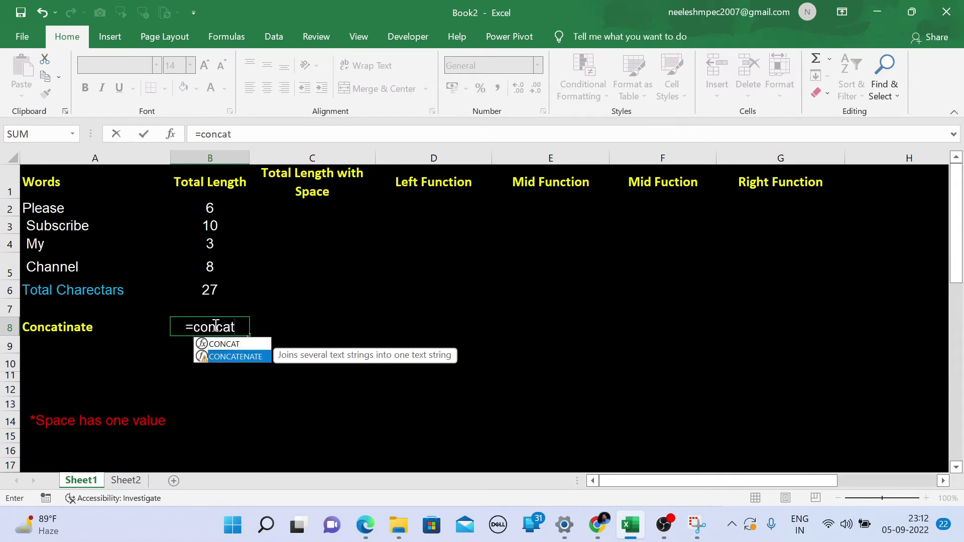
key(Tab)
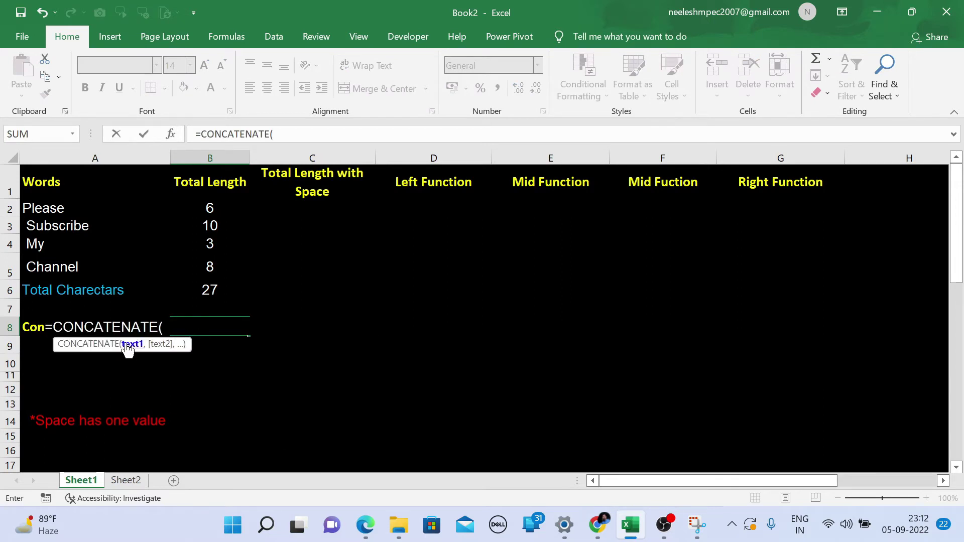
click(32, 210)
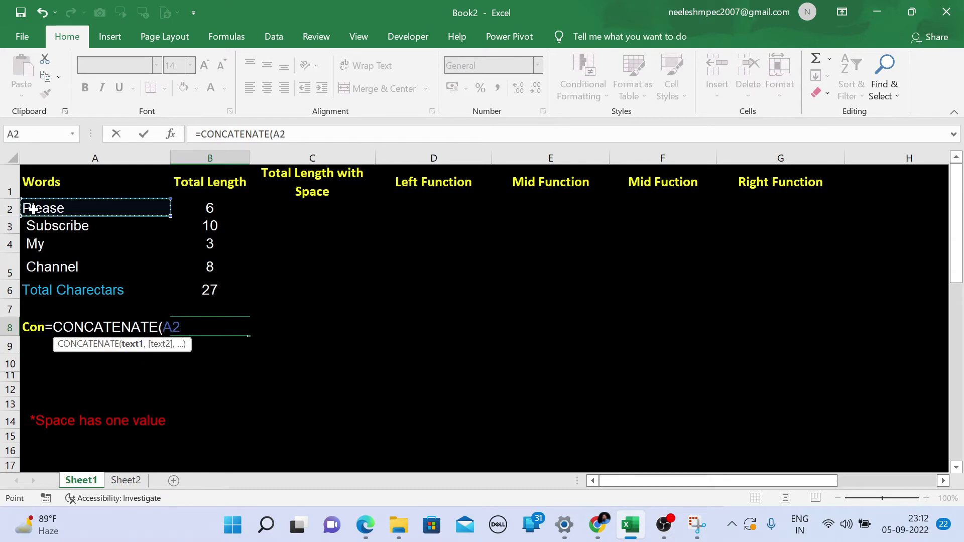
text(,)
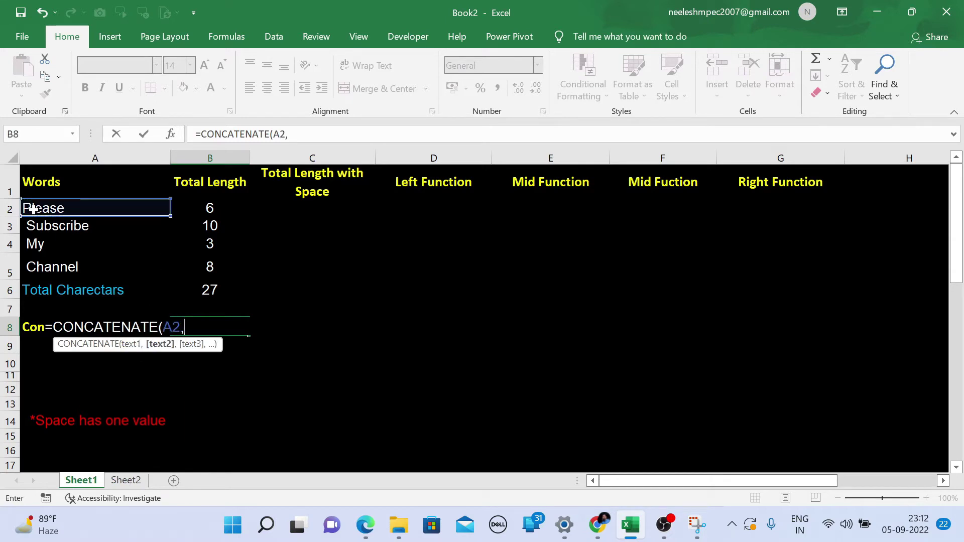
click(49, 231)
text(,)
click(52, 242)
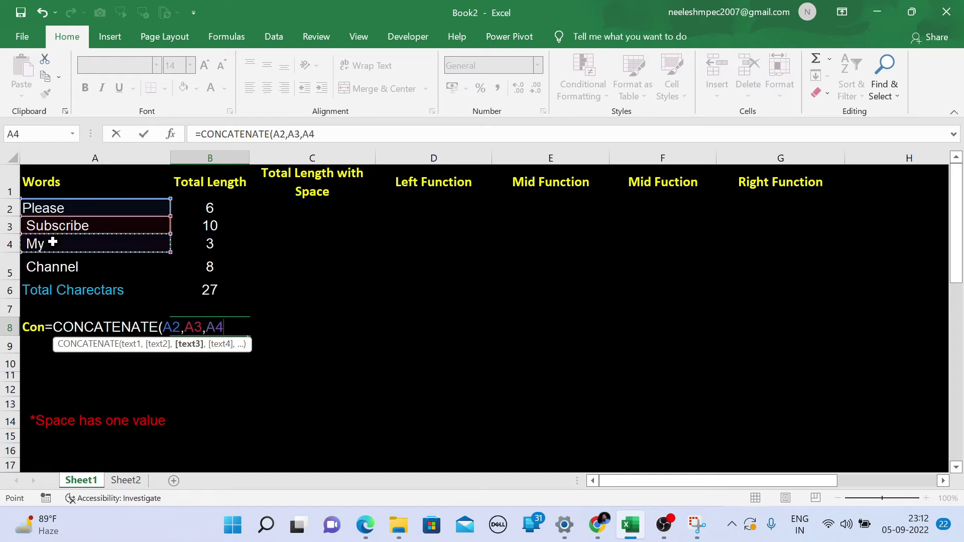
text(,)
click(59, 266)
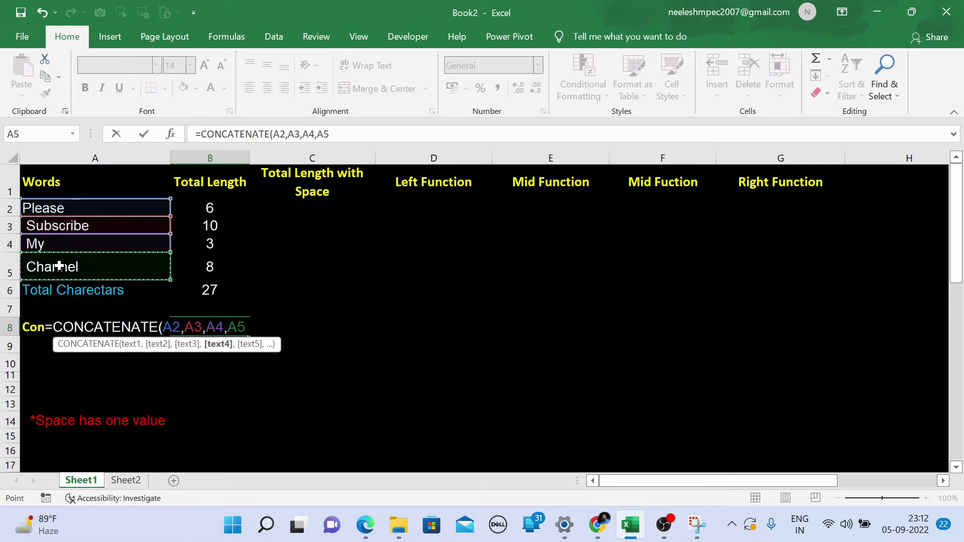
text())
key(Return)
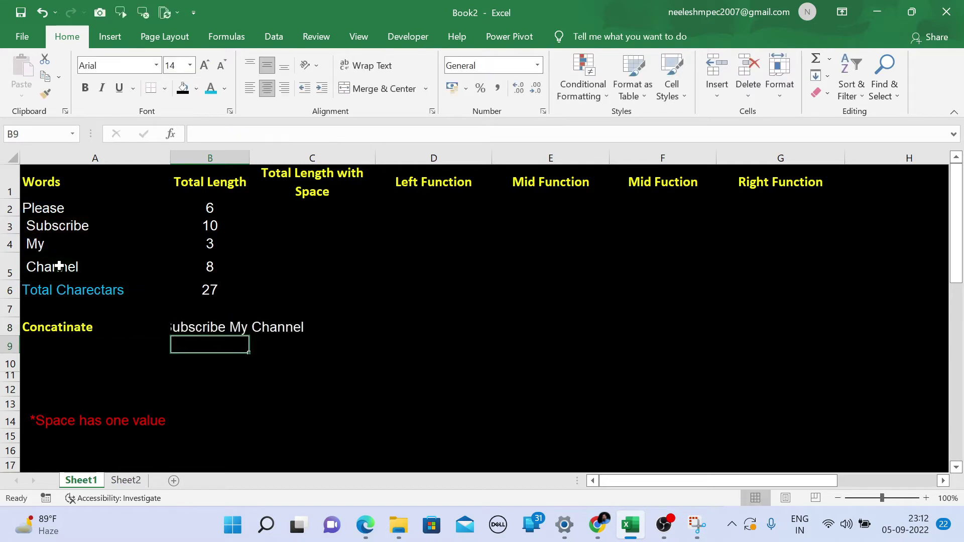
Left-align the joined sentence in cell B8.
click(203, 324)
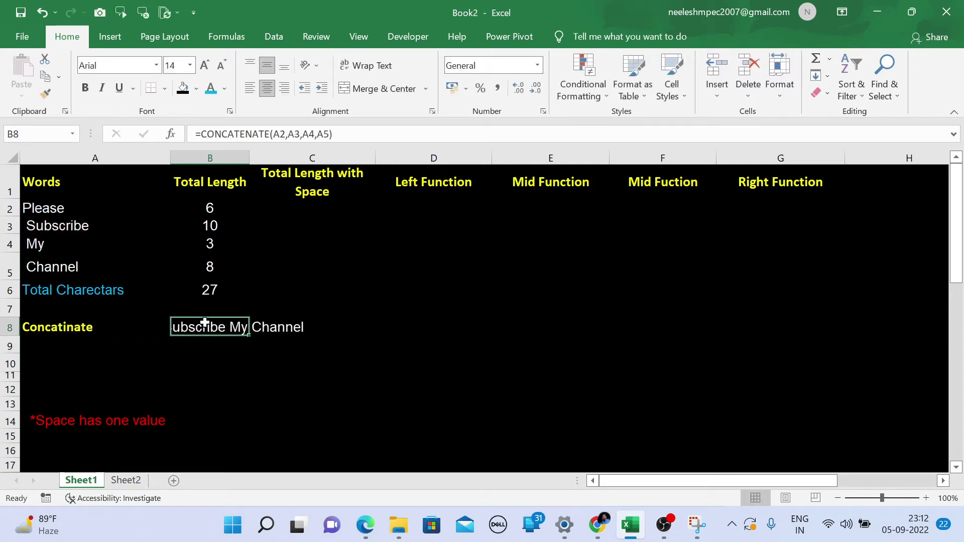
click(254, 89)
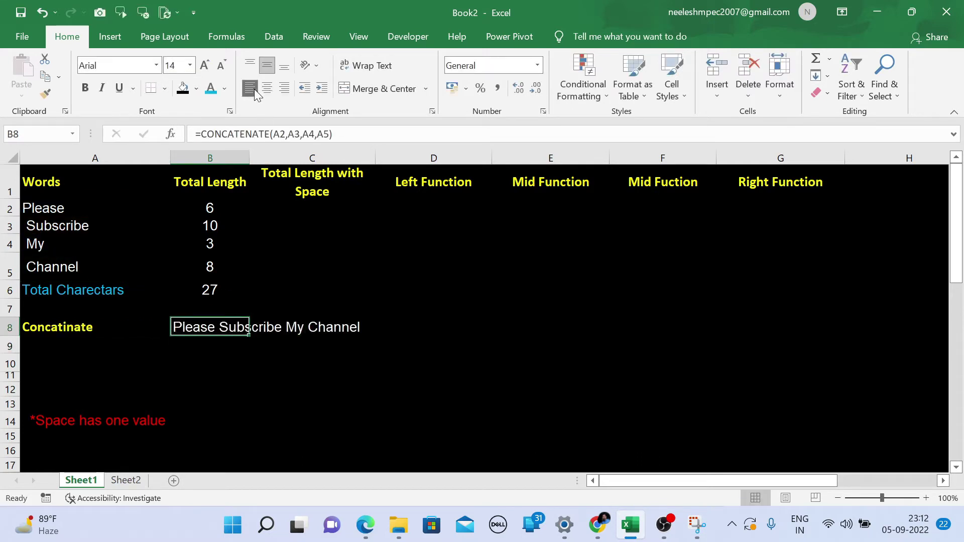
click(365, 418)
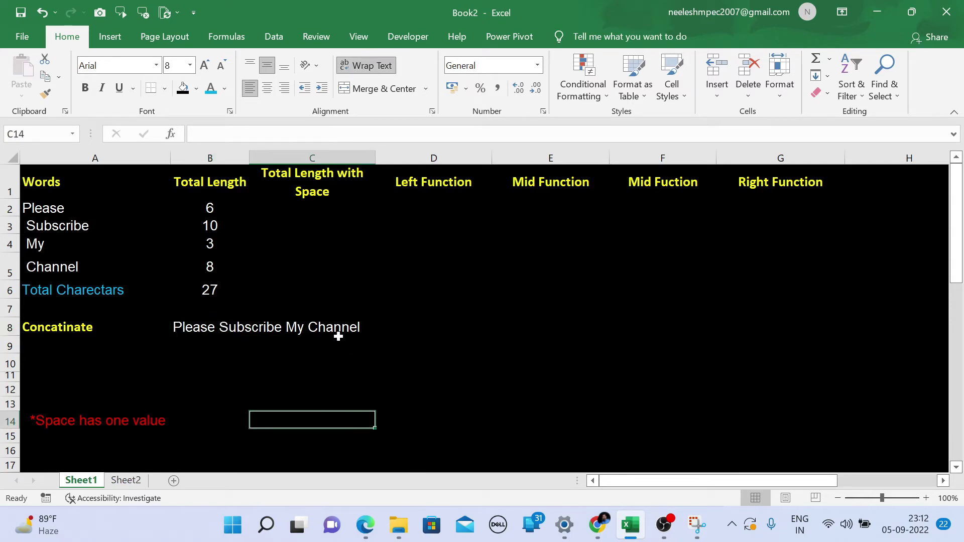
Count the joined sentence's characters under Total Length with Space by entering =LEN(B8) in C2.
click(302, 210)
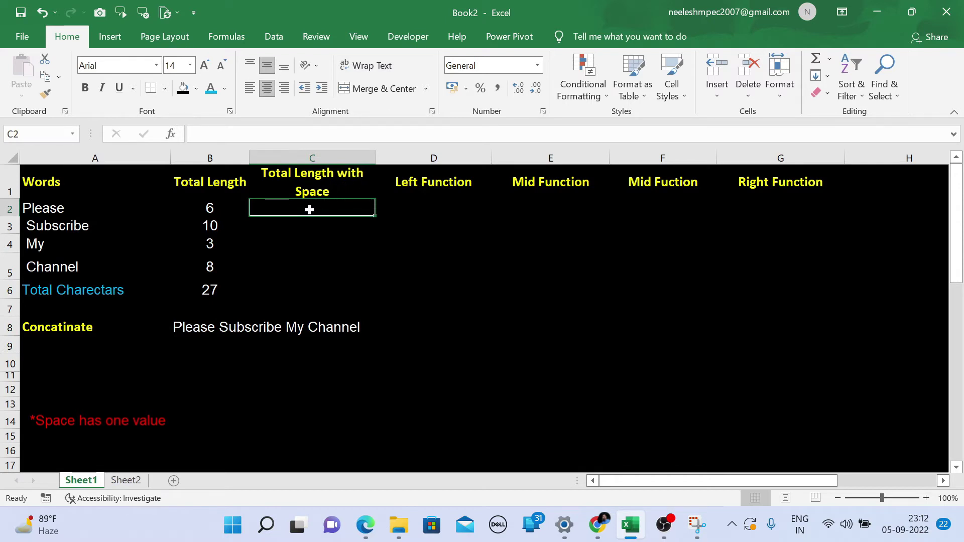
text(=)
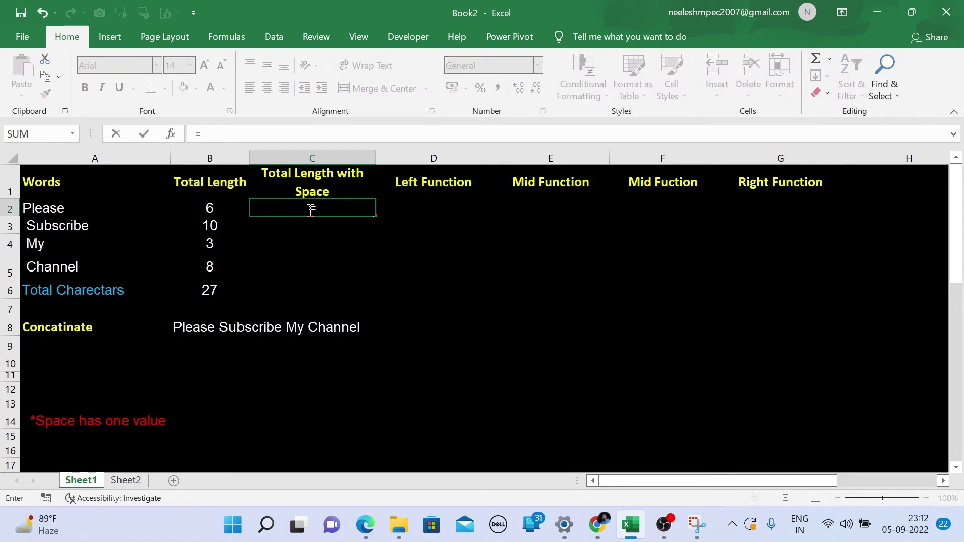
text(len)
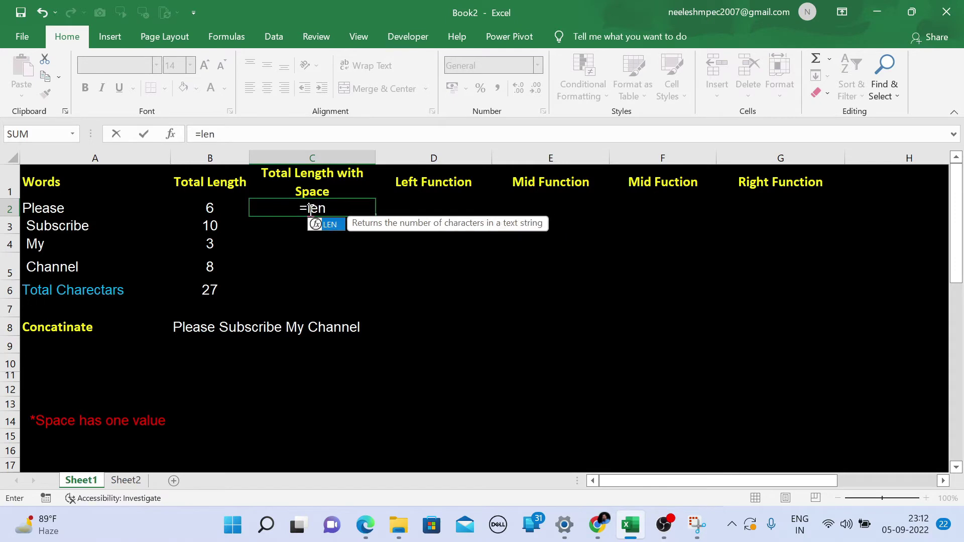
key(Tab)
click(180, 327)
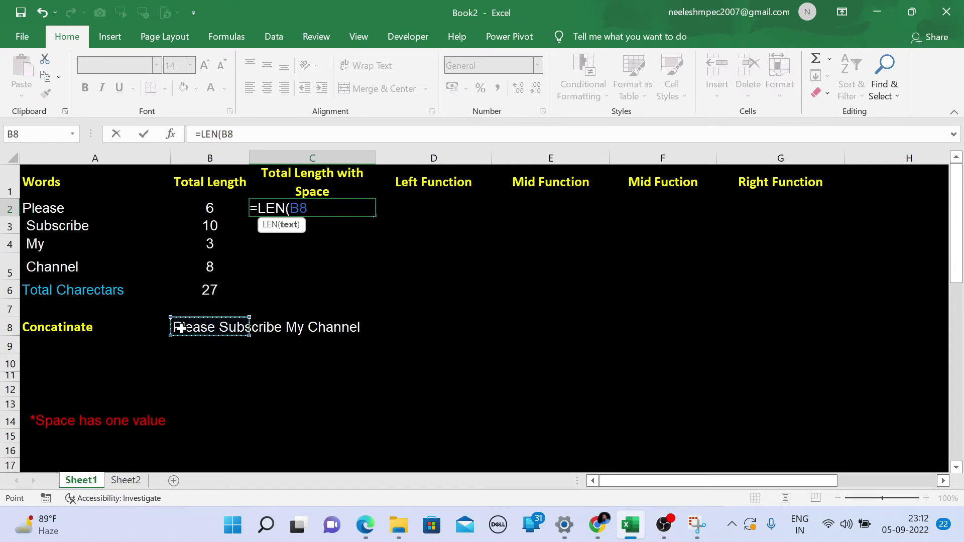
text())
key(Return)
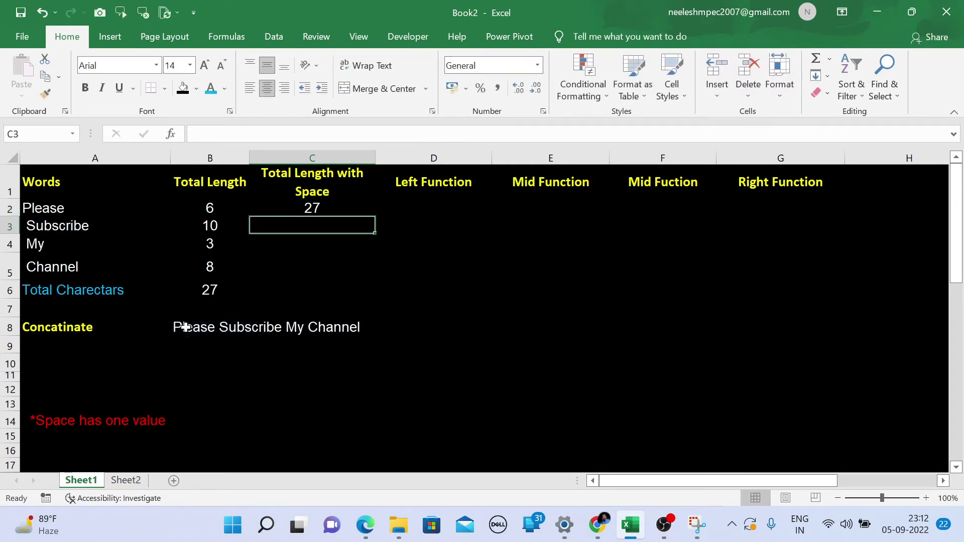
Compare the formula cell C2 with the total characters cell B6.
click(322, 211)
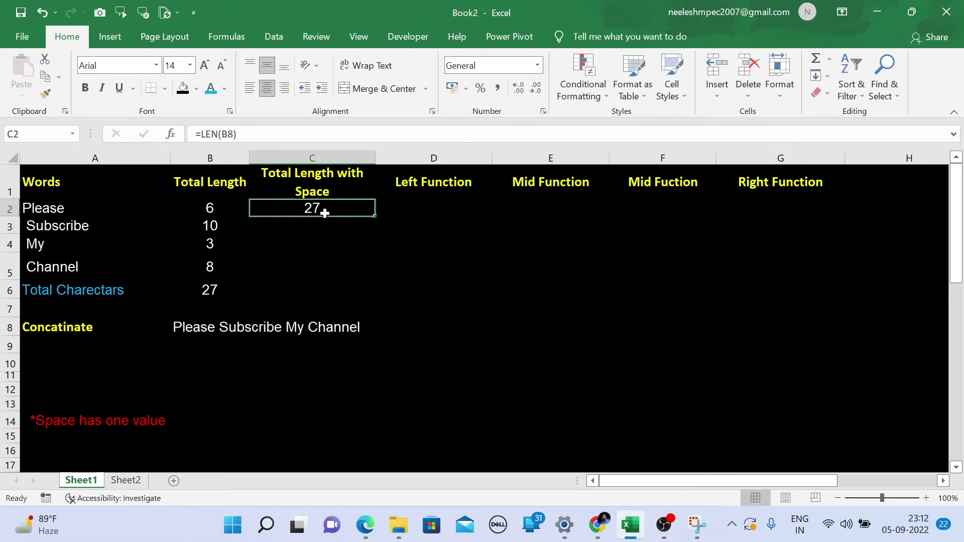
click(211, 292)
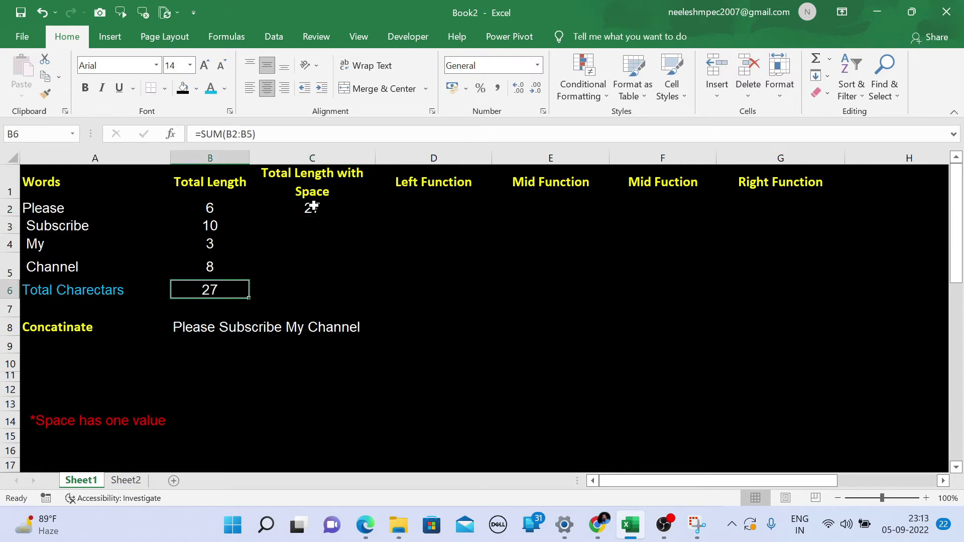
Extract the first seven characters of the joined sentence under Left Function by entering =LEFT(B8,7) in D2.
click(410, 207)
text(=le)
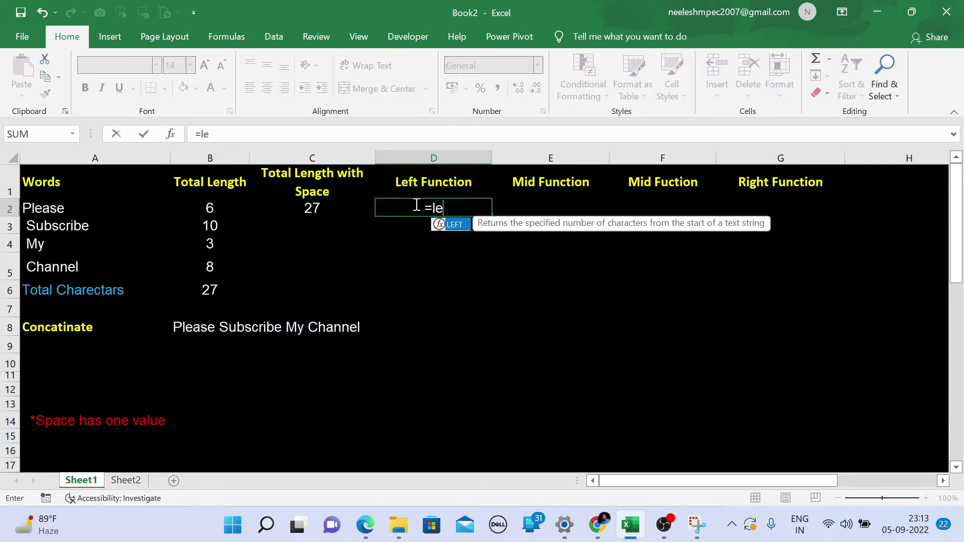
key(Tab)
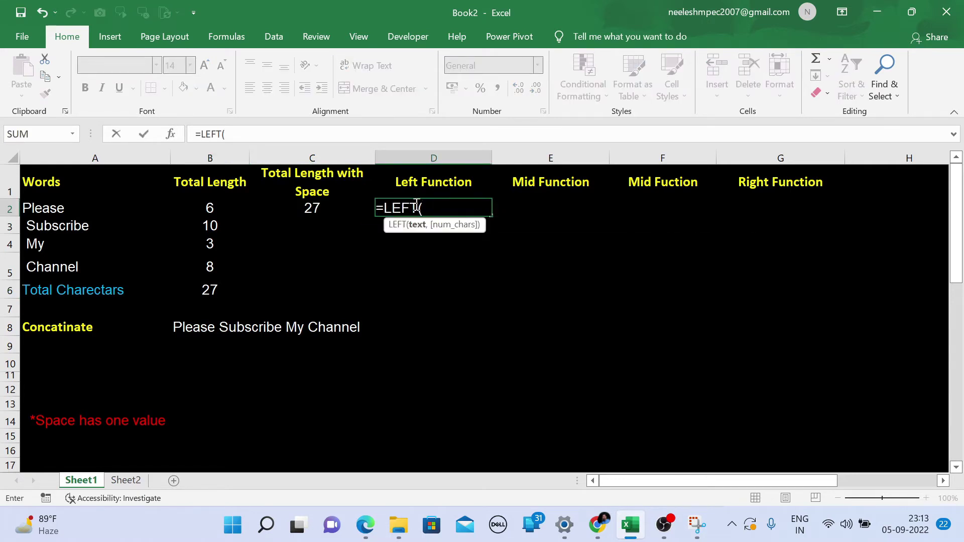
click(187, 327)
text(,)
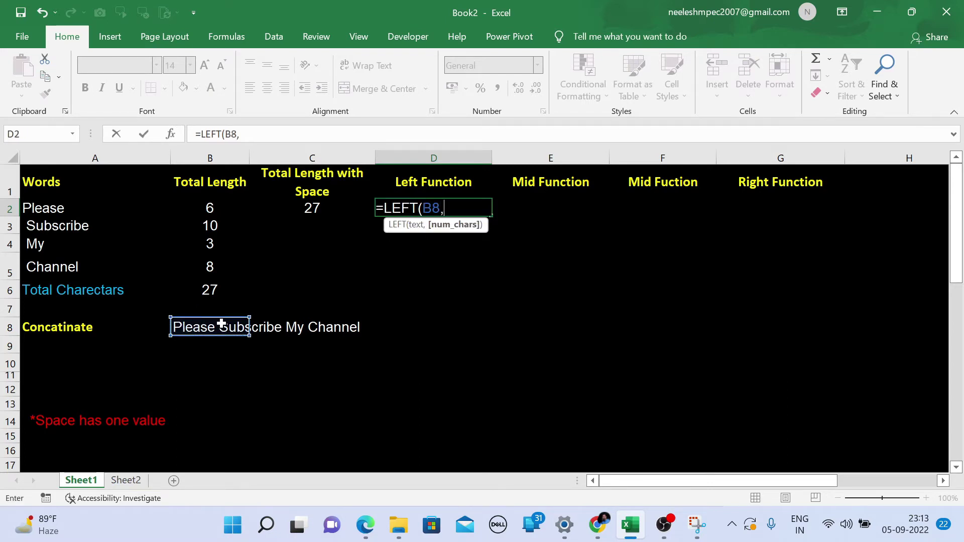
text(7))
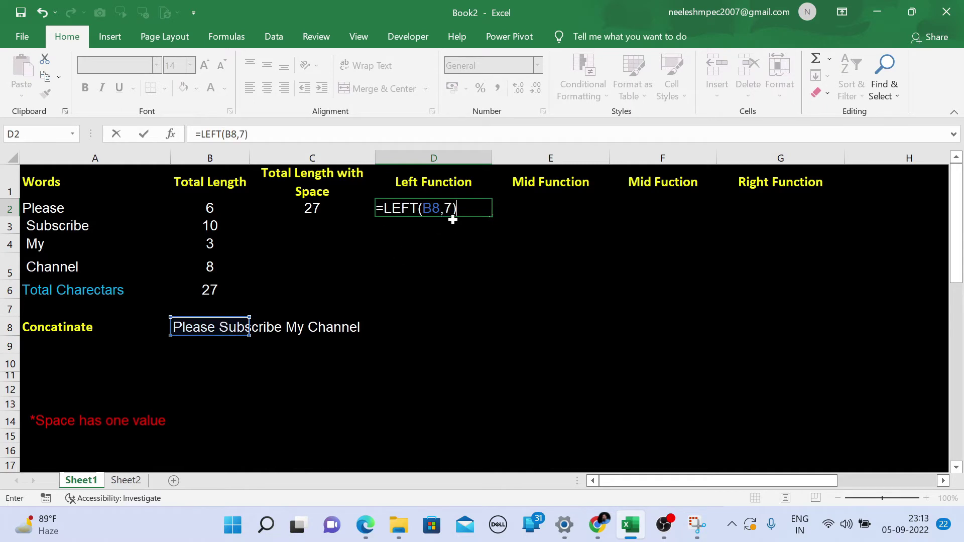
key(Return)
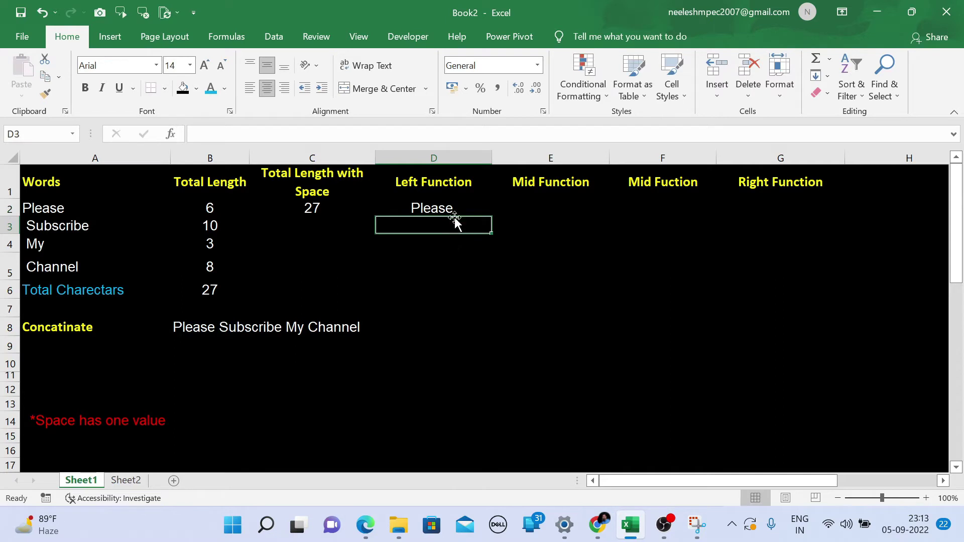
Extract ten characters from position 7 of the joined sentence under Mid Function by entering =MID(B8,7,10) in E2.
click(533, 206)
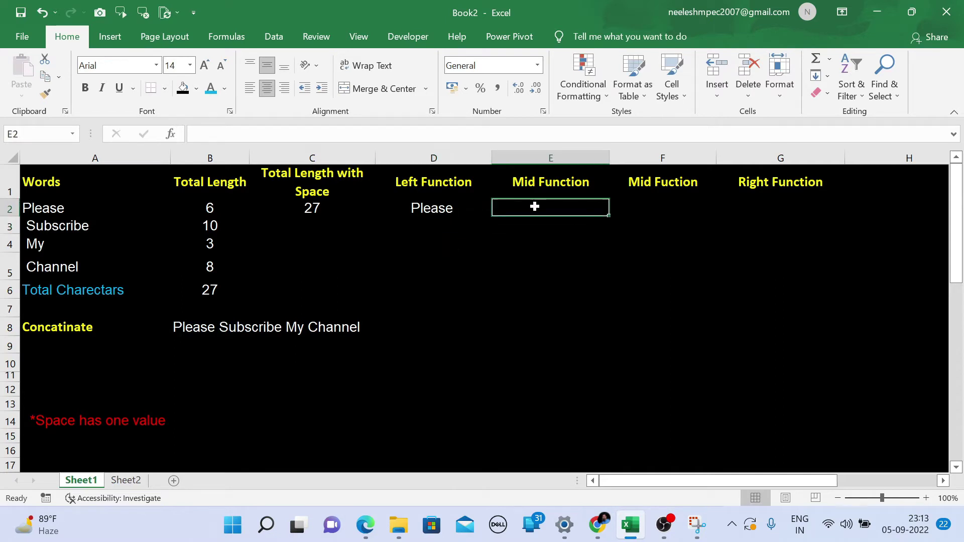
text(=)
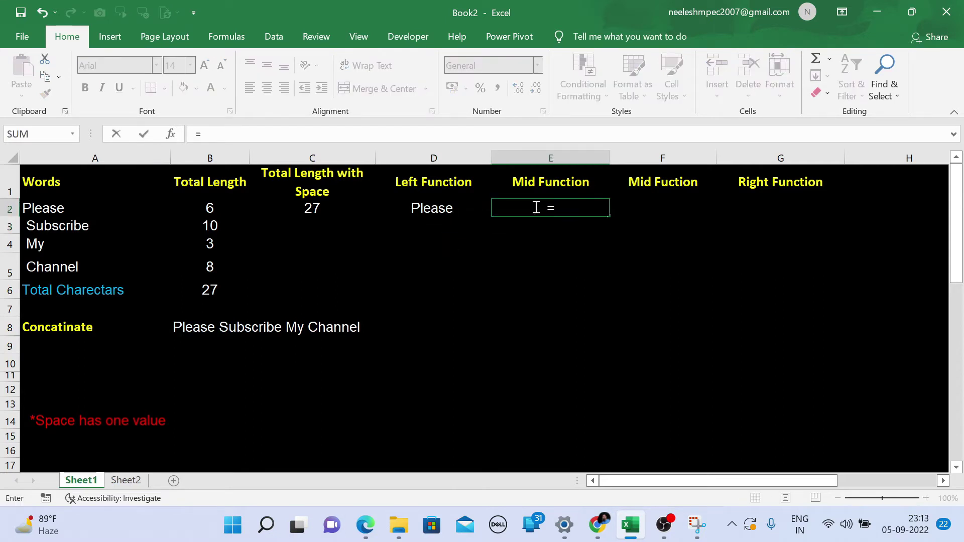
text(mid)
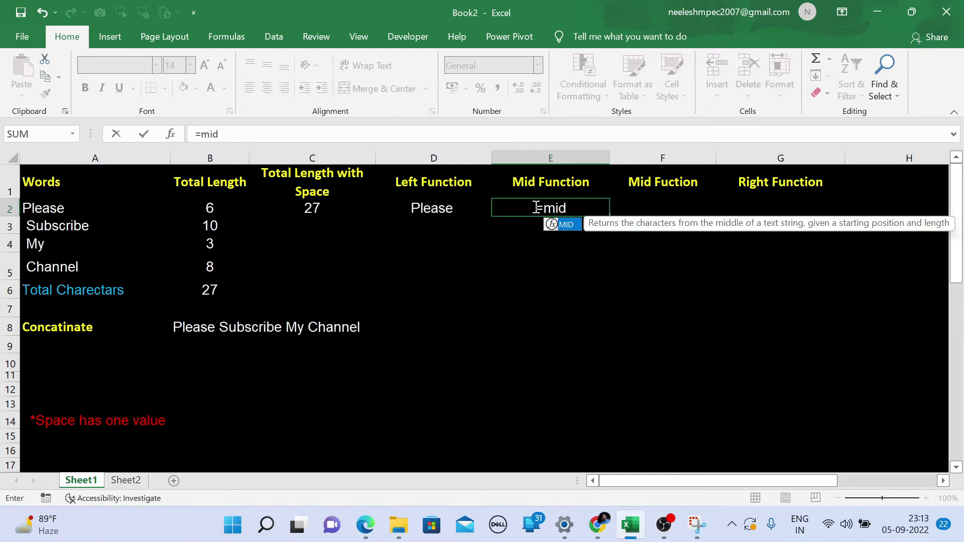
key(Tab)
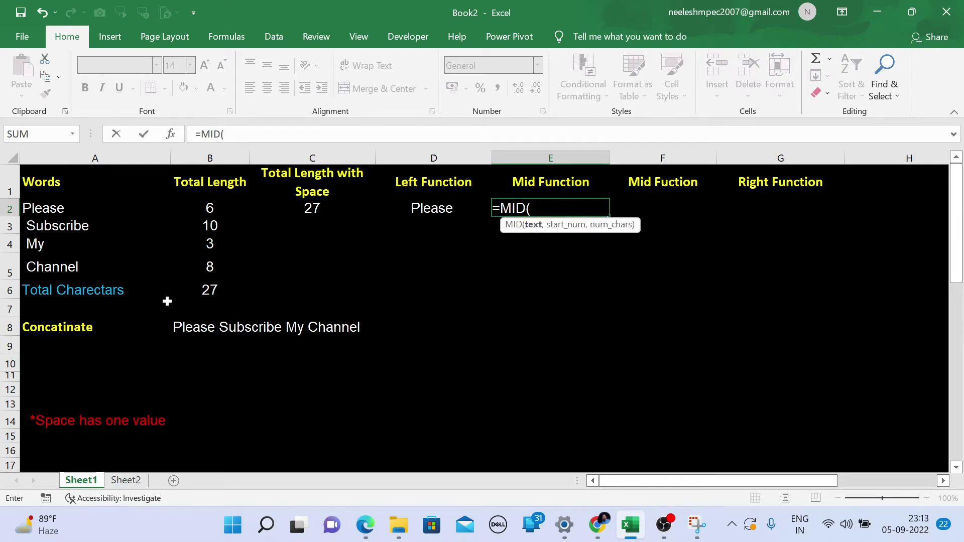
click(195, 330)
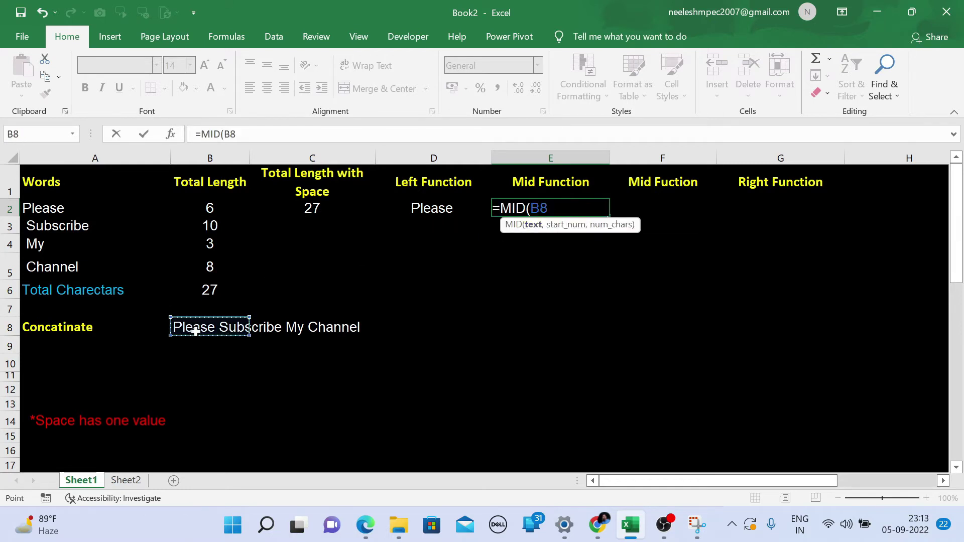
text(,)
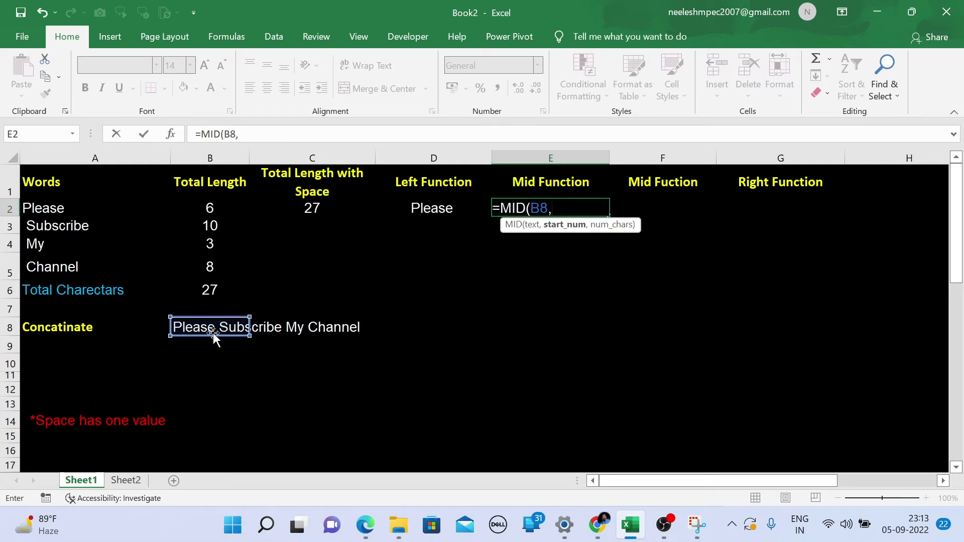
text(7,)
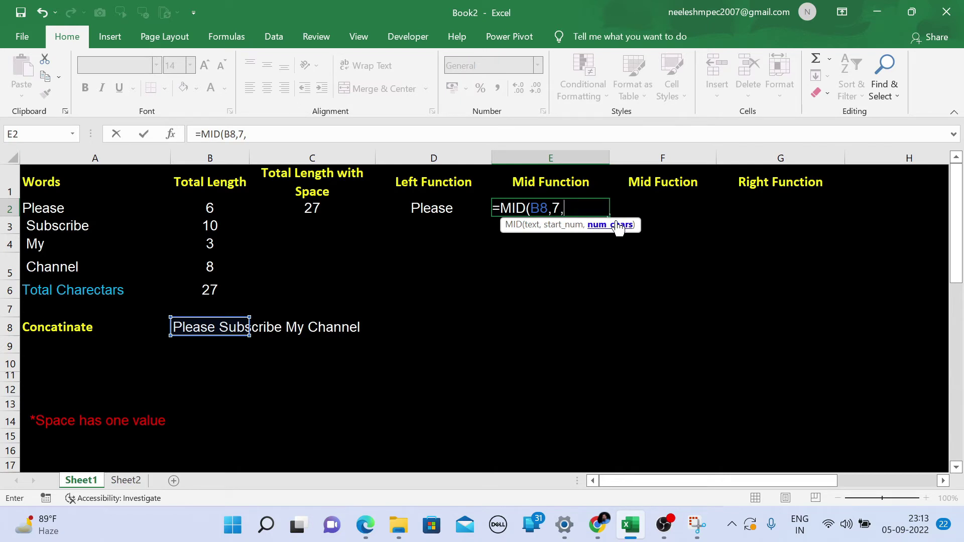
text(10))
key(Return)
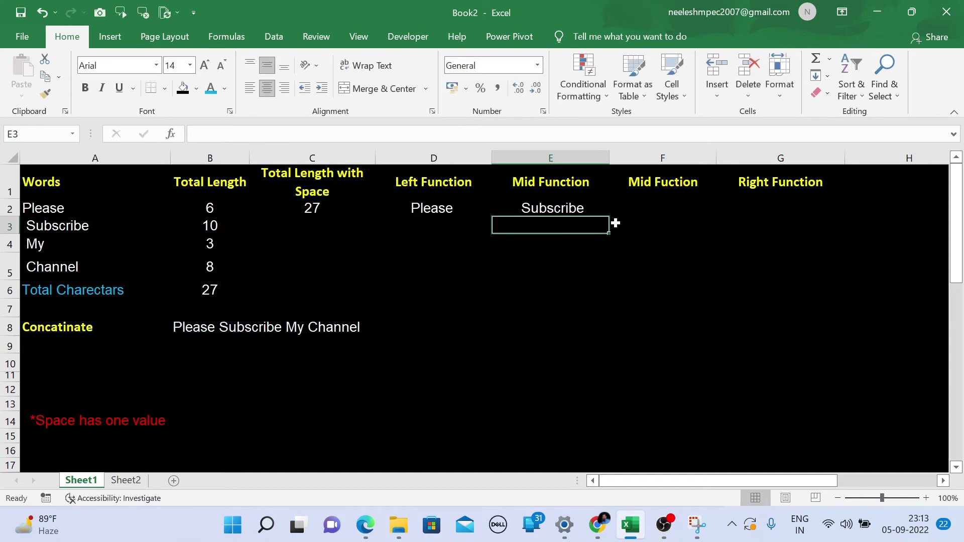
click(635, 204)
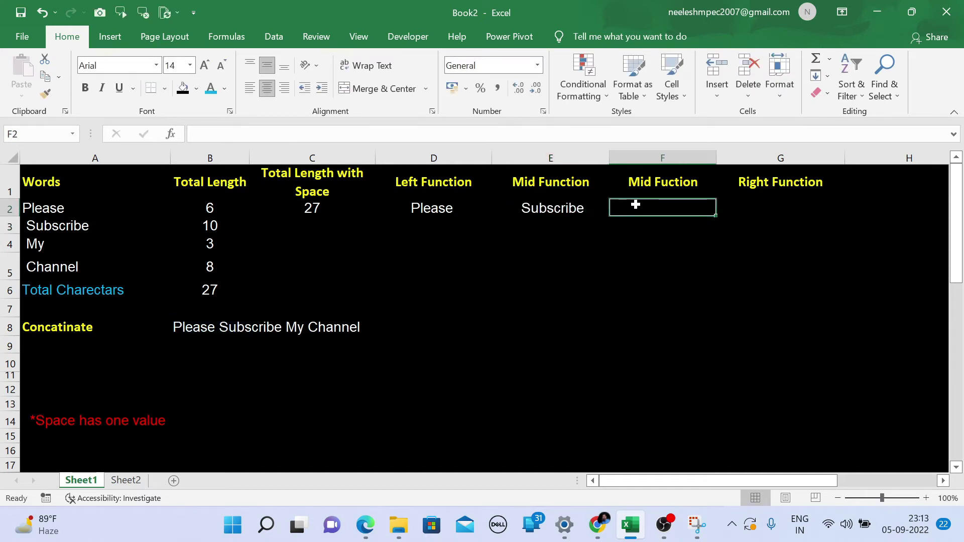
click(534, 209)
double_click(532, 210)
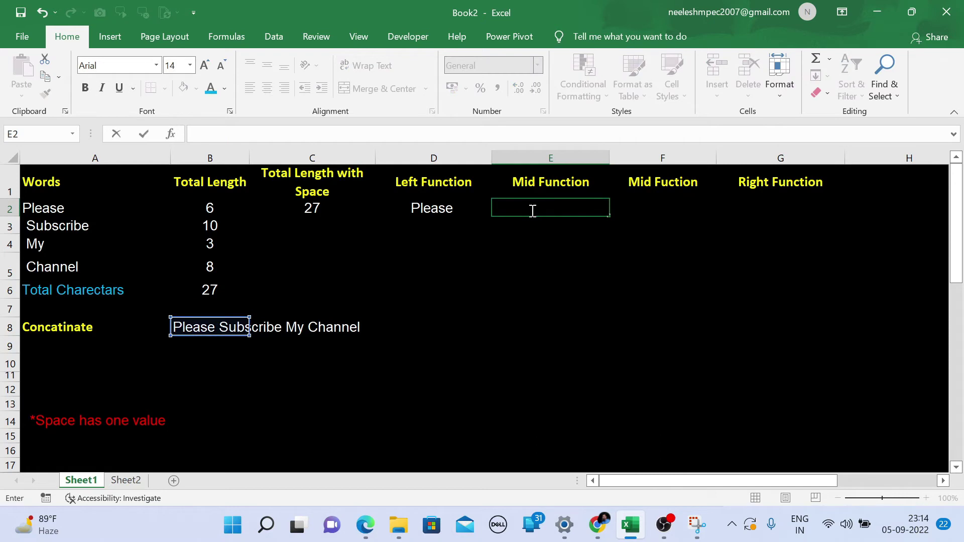
text(mid)
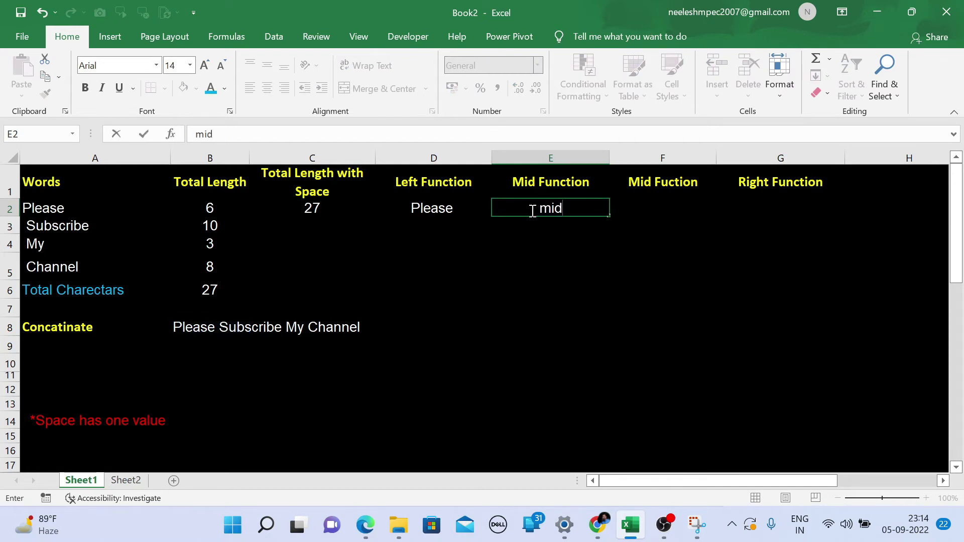
key(Tab)
Extract the second word in E2 using the word-length cells by entering =MID(B8,B2+1,B3).
click(531, 210)
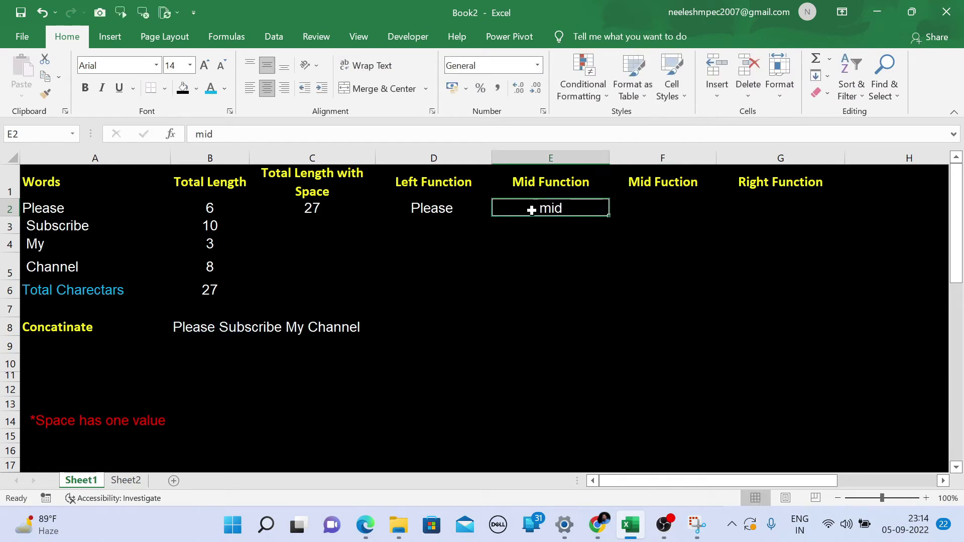
text(=mid)
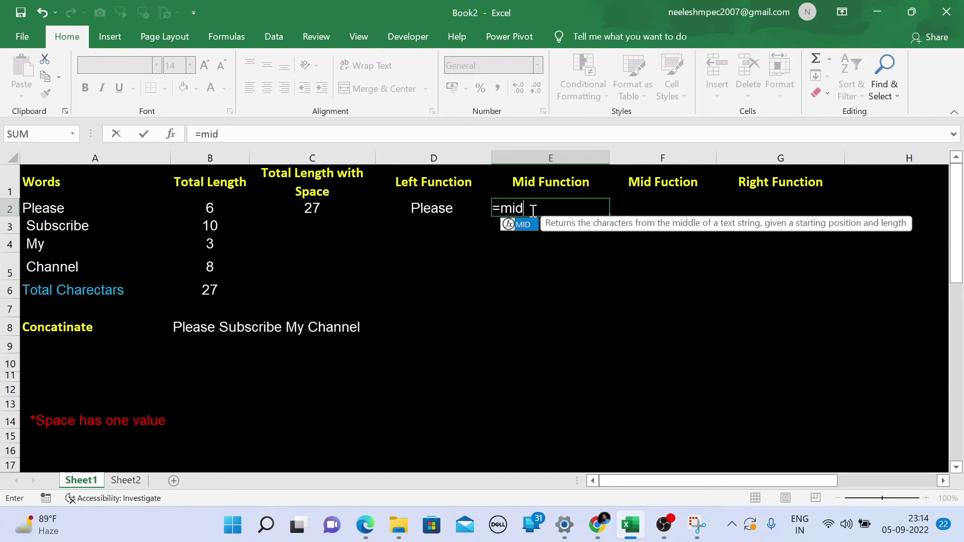
key(Tab)
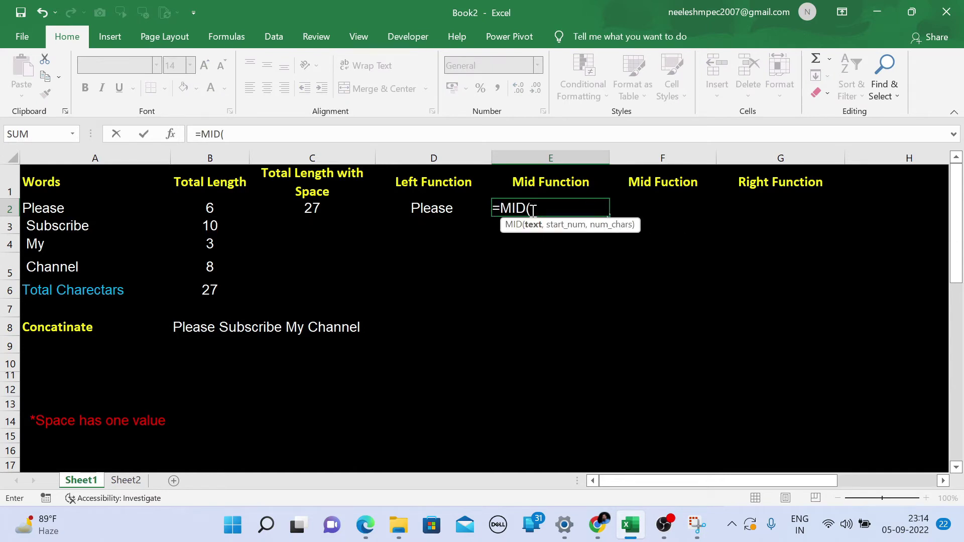
click(204, 327)
text(,)
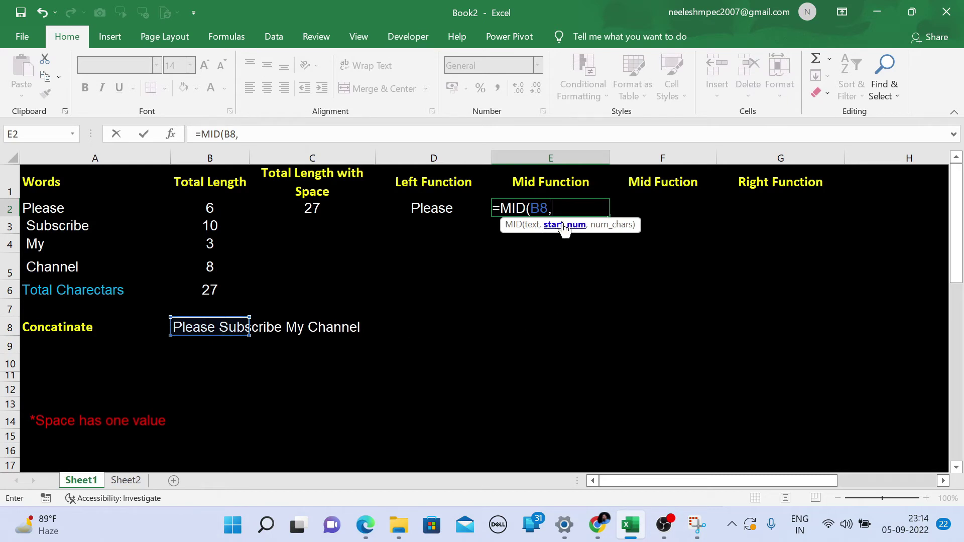
click(43, 208)
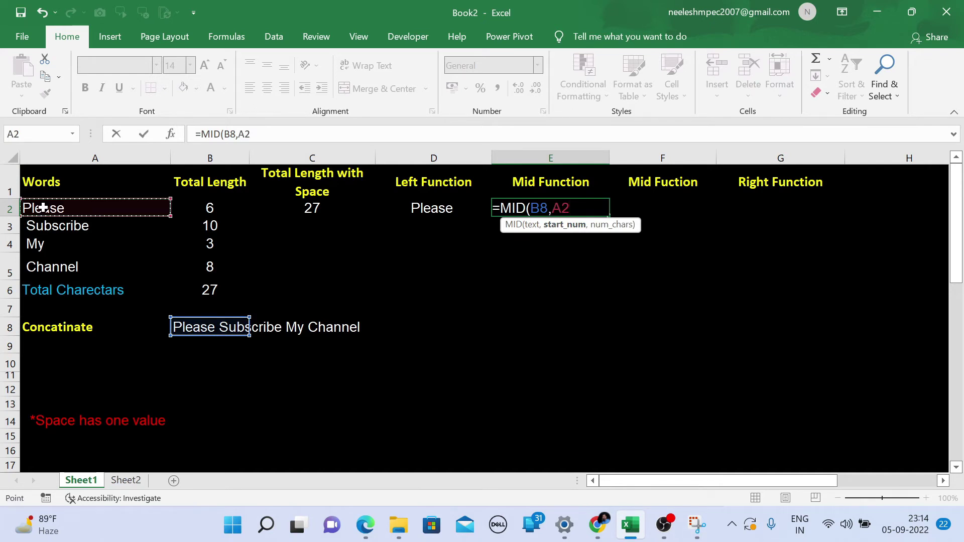
key(BackSpace)
key(BackSpace)
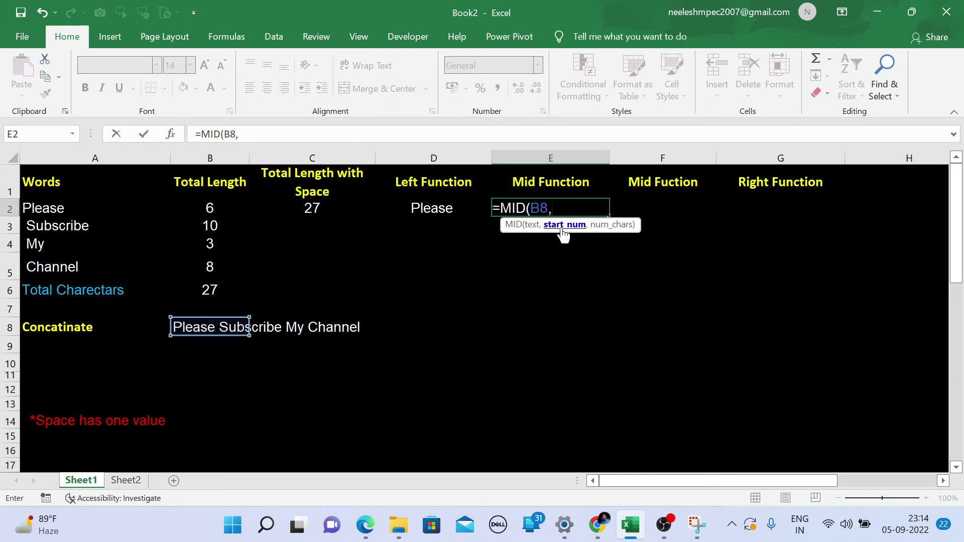
click(209, 208)
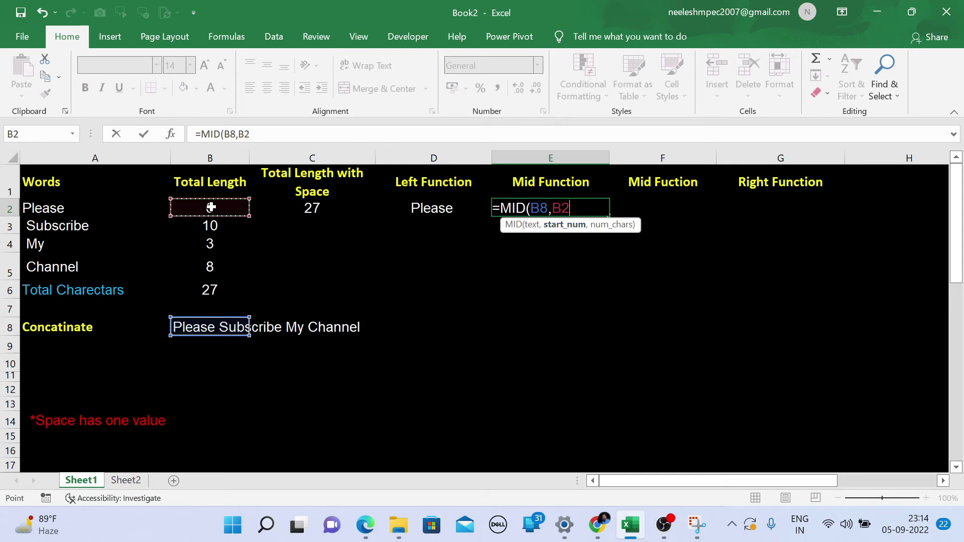
text(+1,)
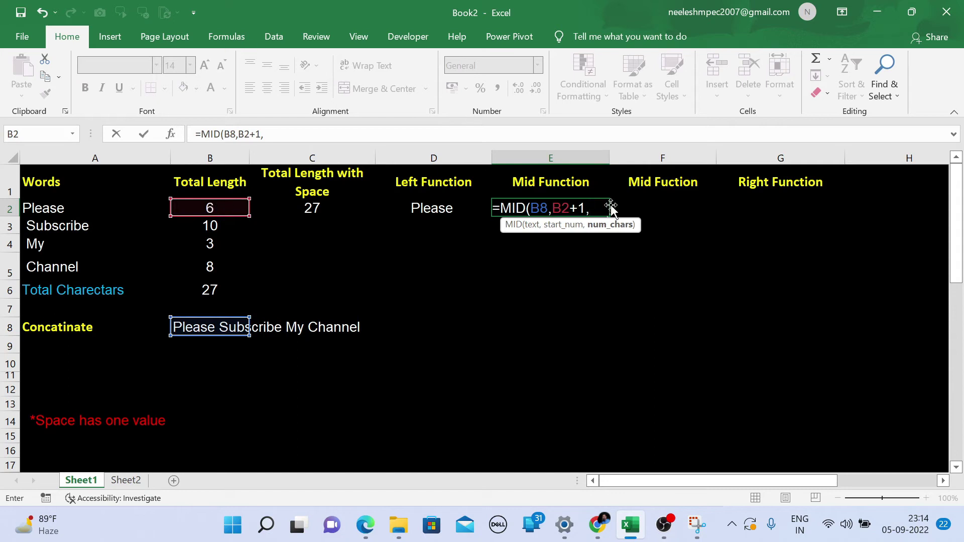
click(221, 222)
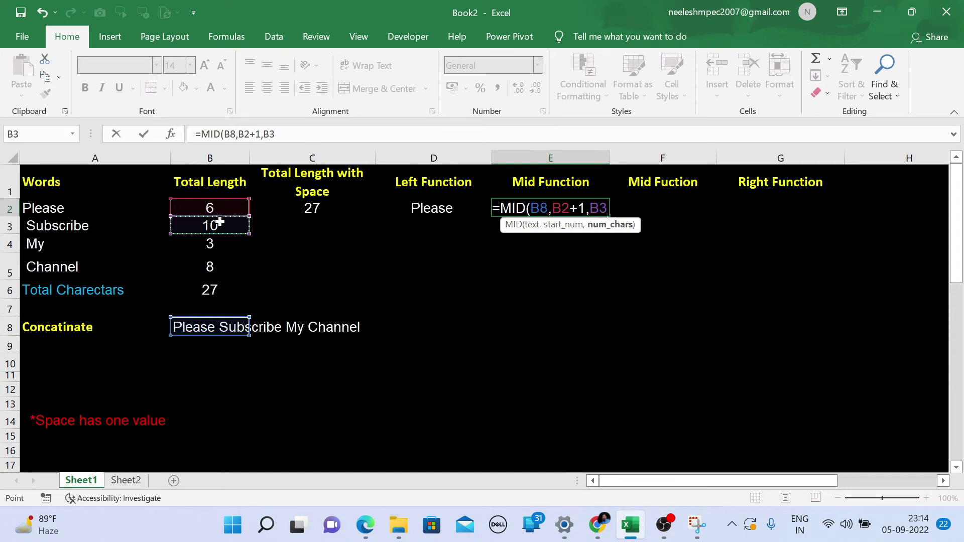
text())
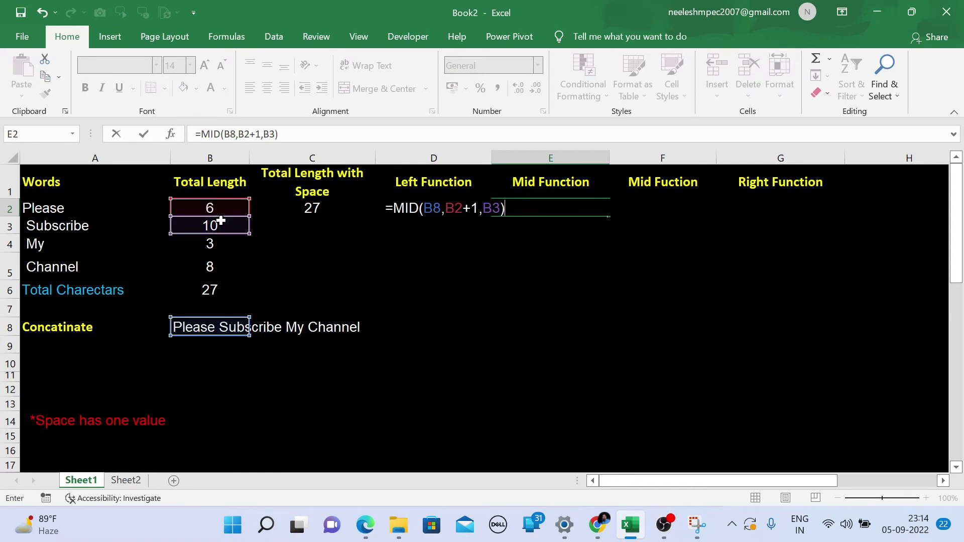
key(Return)
Extract the third word of the joined sentence in F2 by entering =MID(B8,B2+B3+1,B4).
click(639, 210)
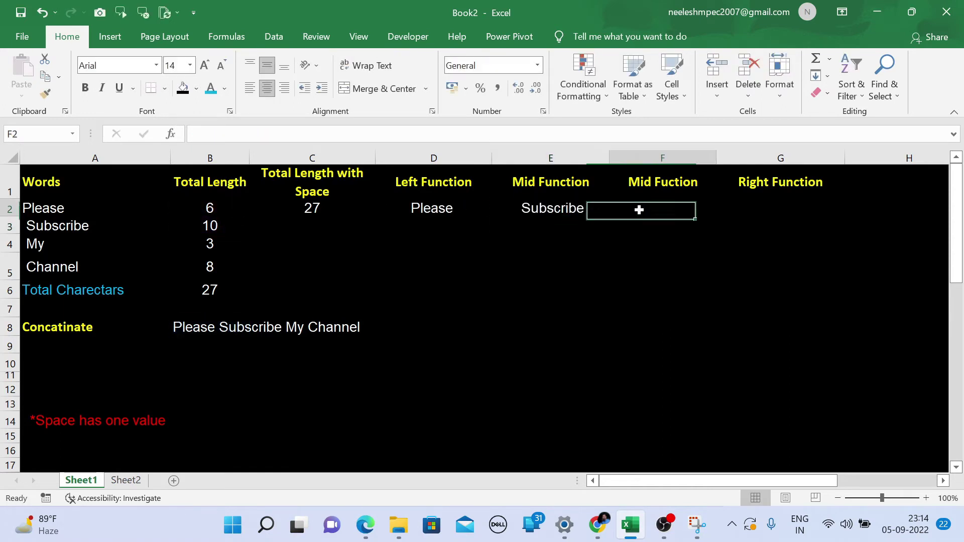
text(=mid)
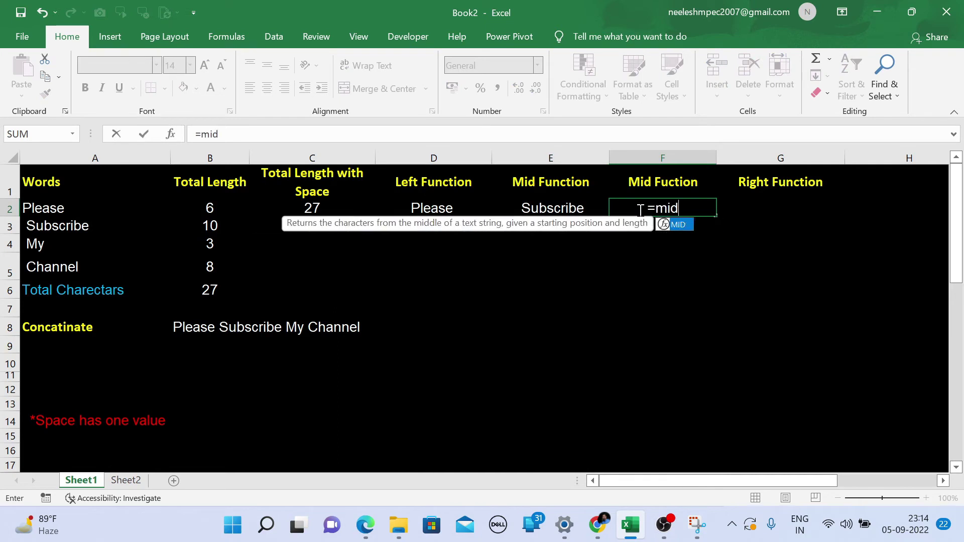
key(Tab)
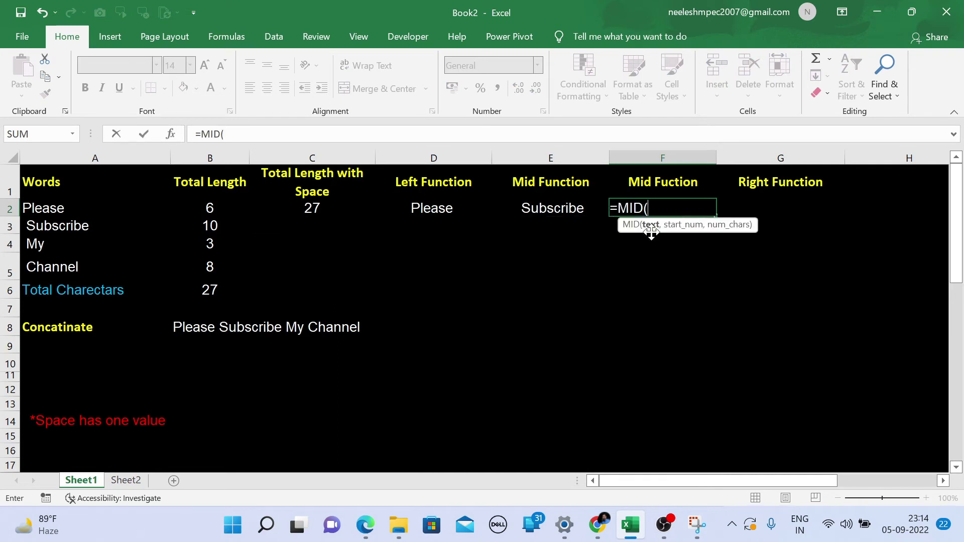
click(185, 328)
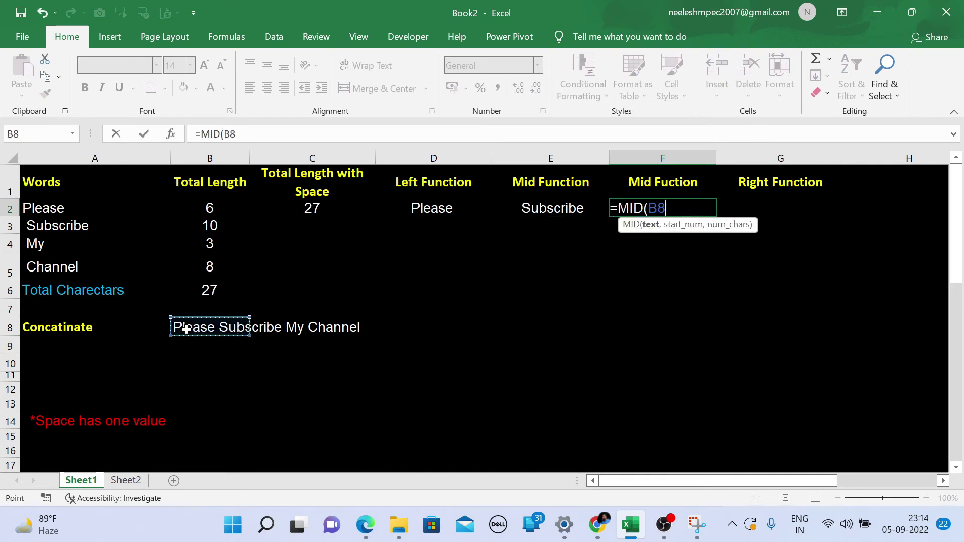
text(,)
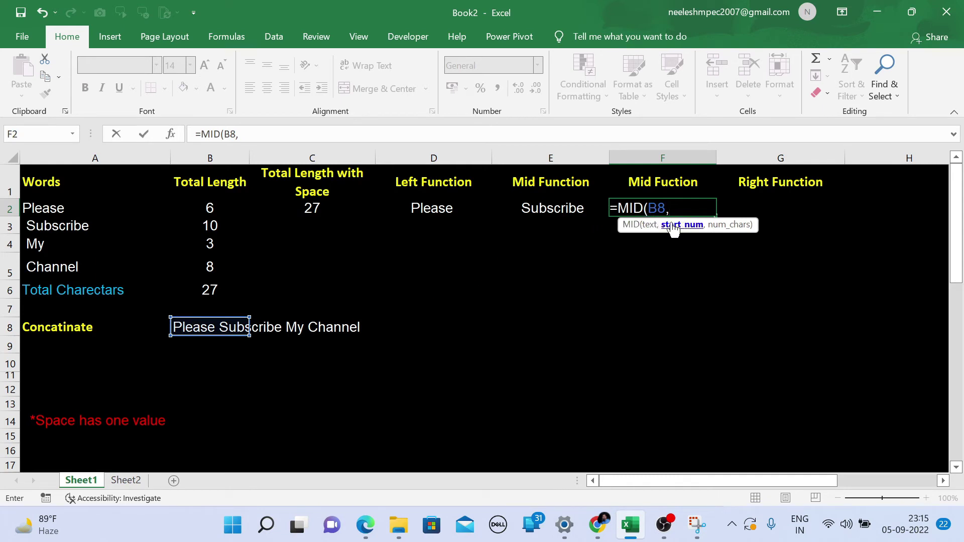
click(215, 208)
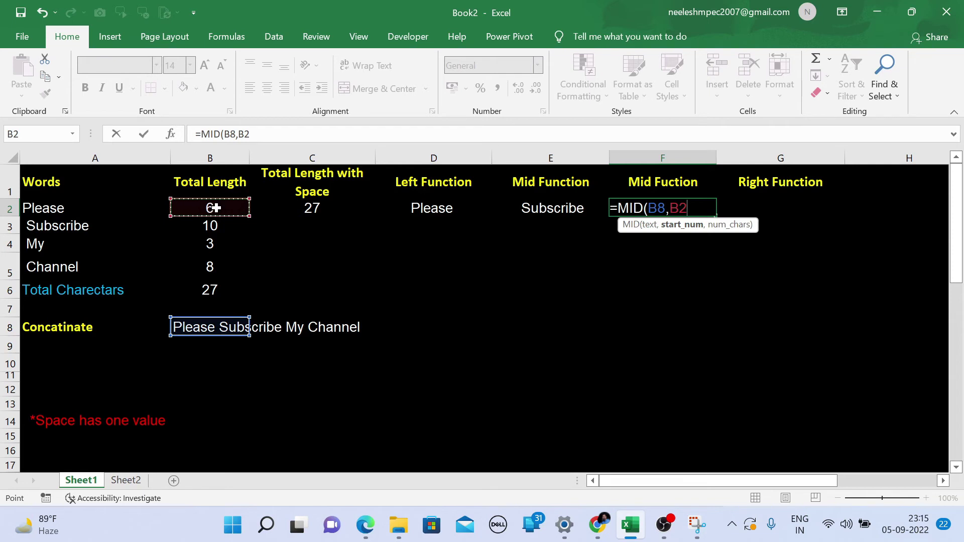
text(+)
click(199, 225)
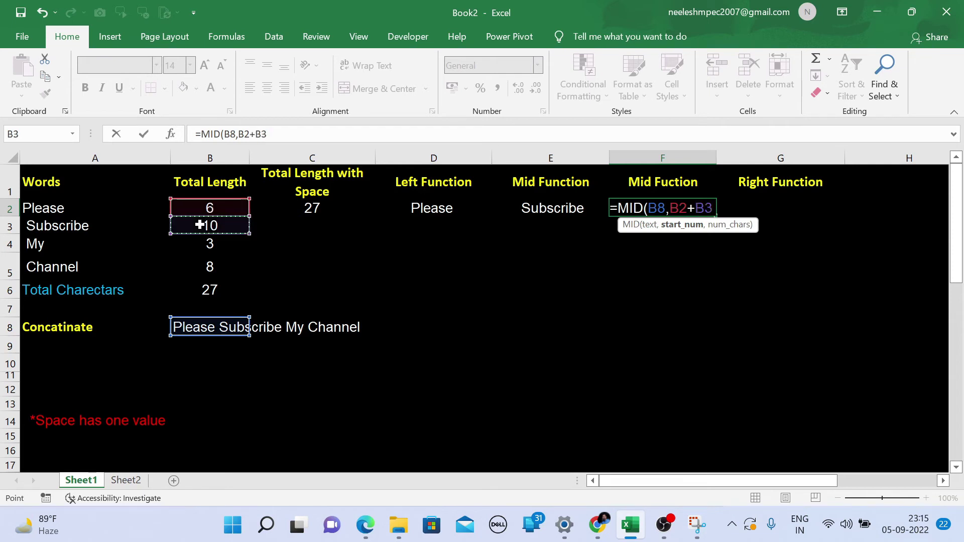
text(_)
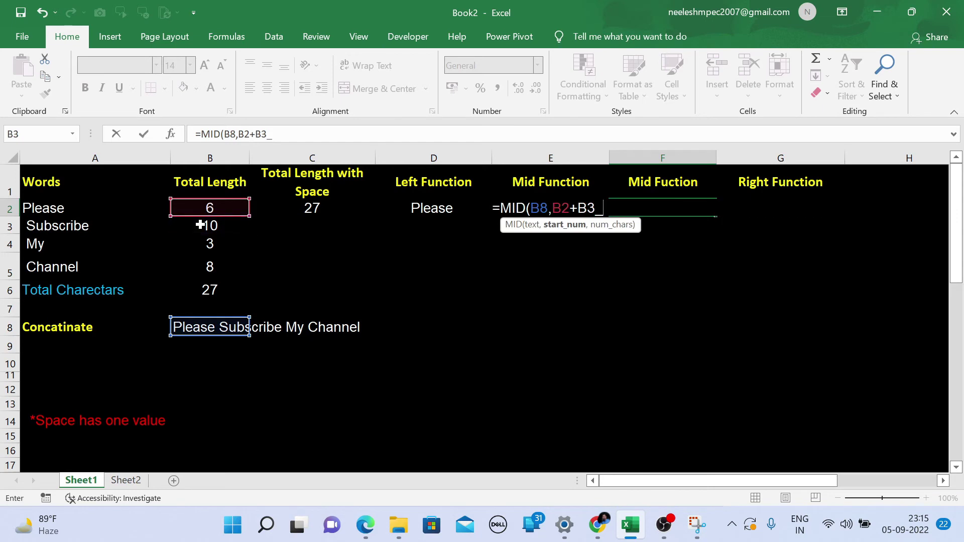
key(BackSpace)
key(BackSpace)
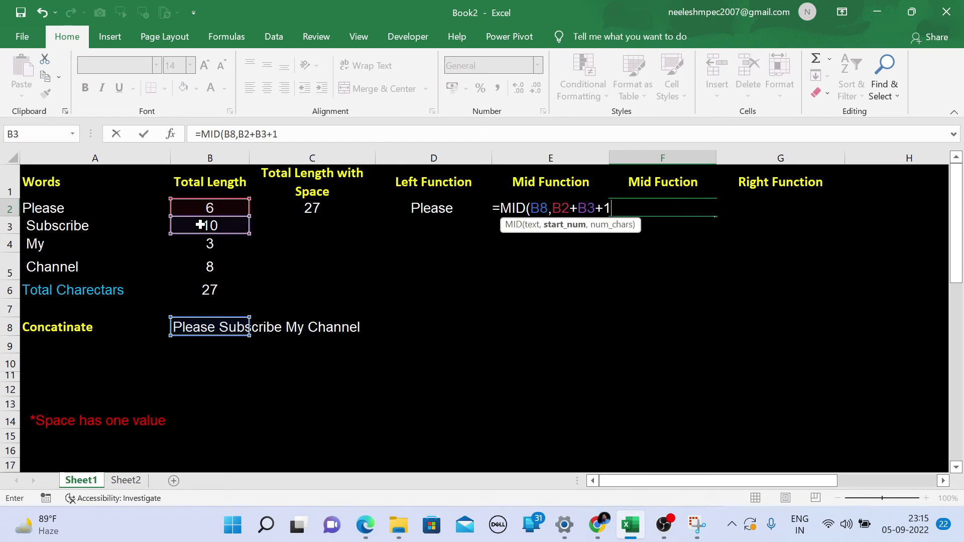
text(+1,)
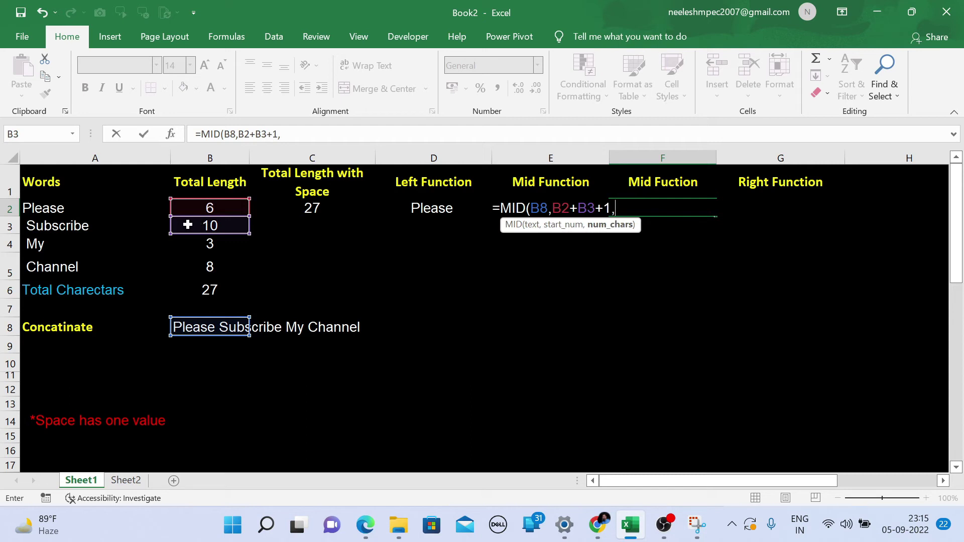
click(207, 243)
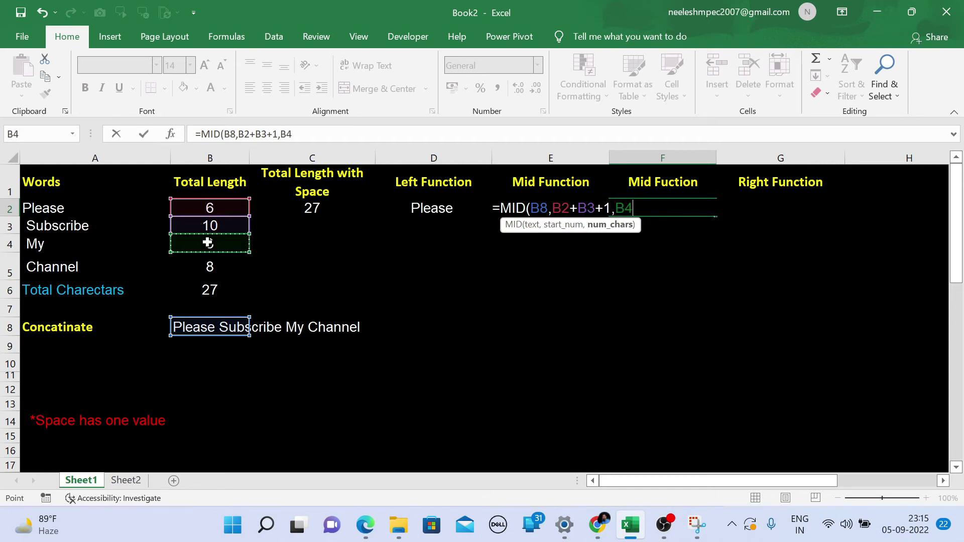
text())
key(Return)
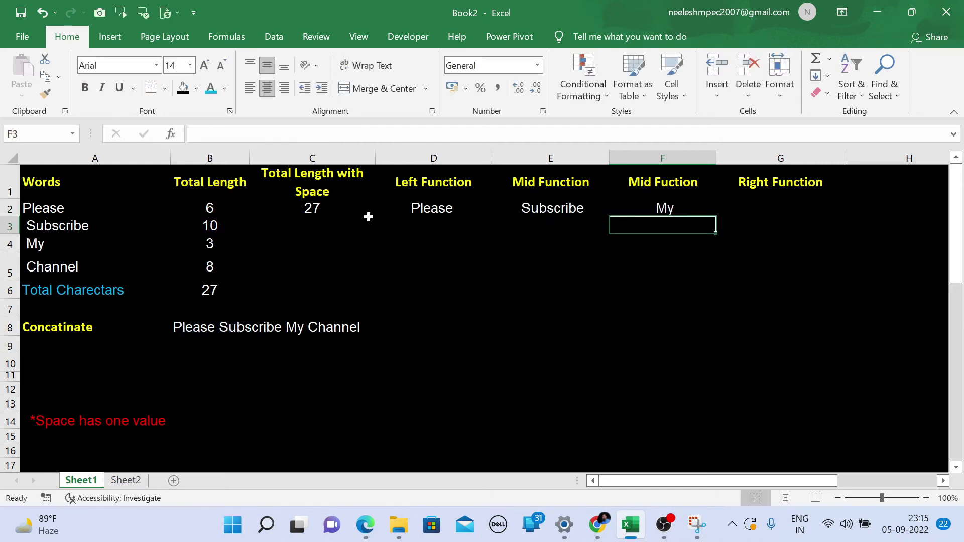
Extract the last word of the joined sentence under Right Function by entering =RIGHT(B8,B5) in G2.
click(769, 206)
text(=right)
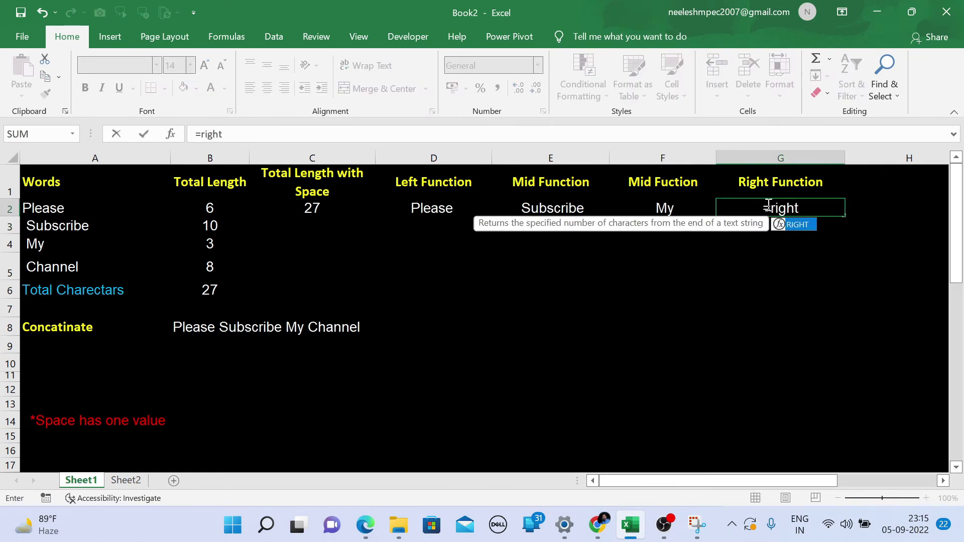
key(Tab)
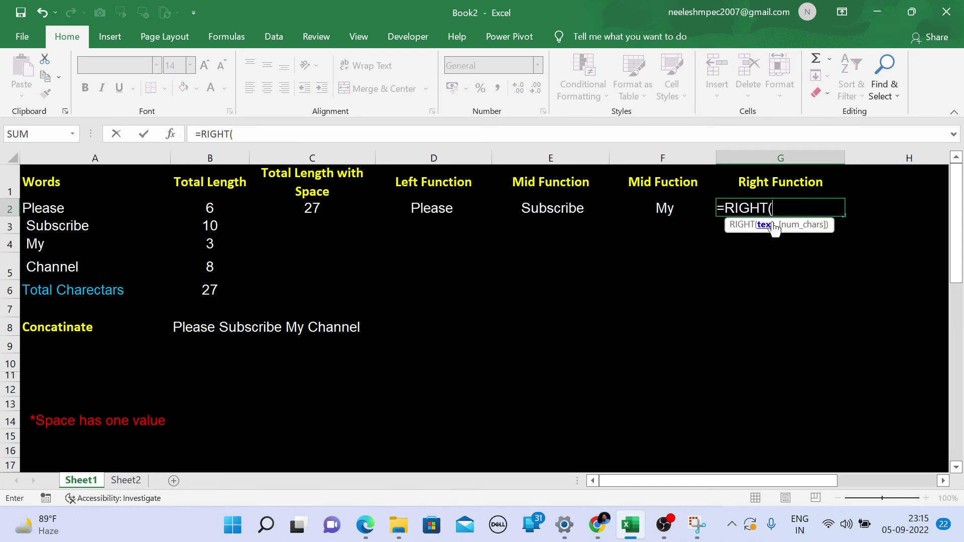
click(191, 325)
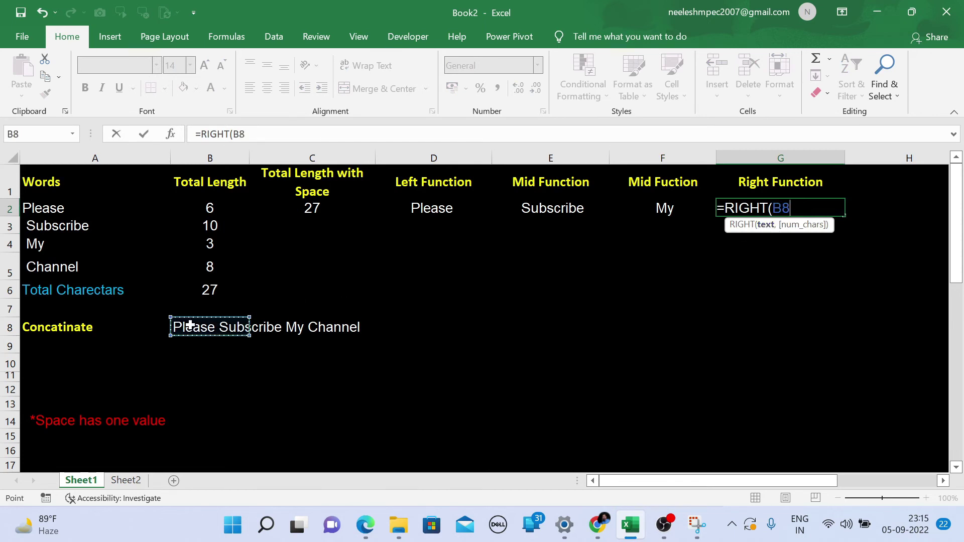
text(,)
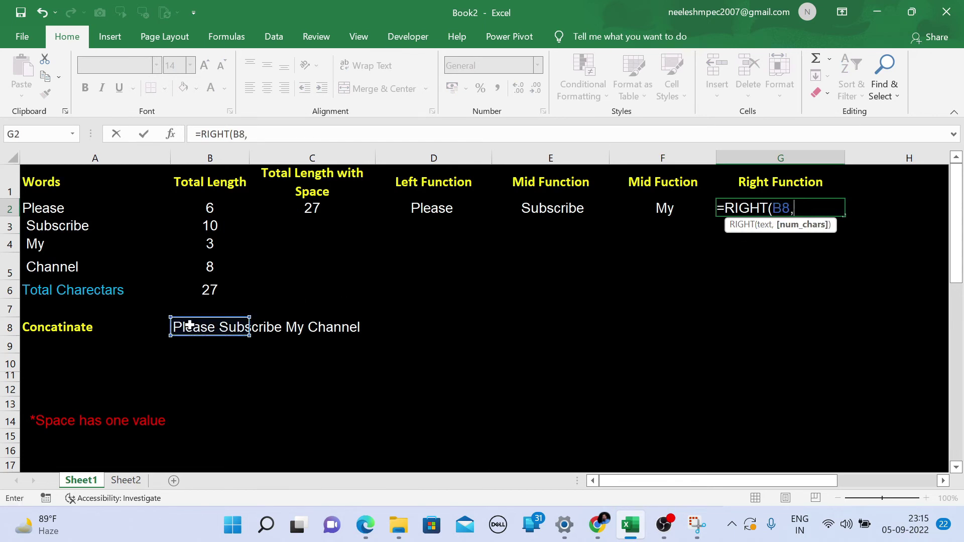
click(204, 266)
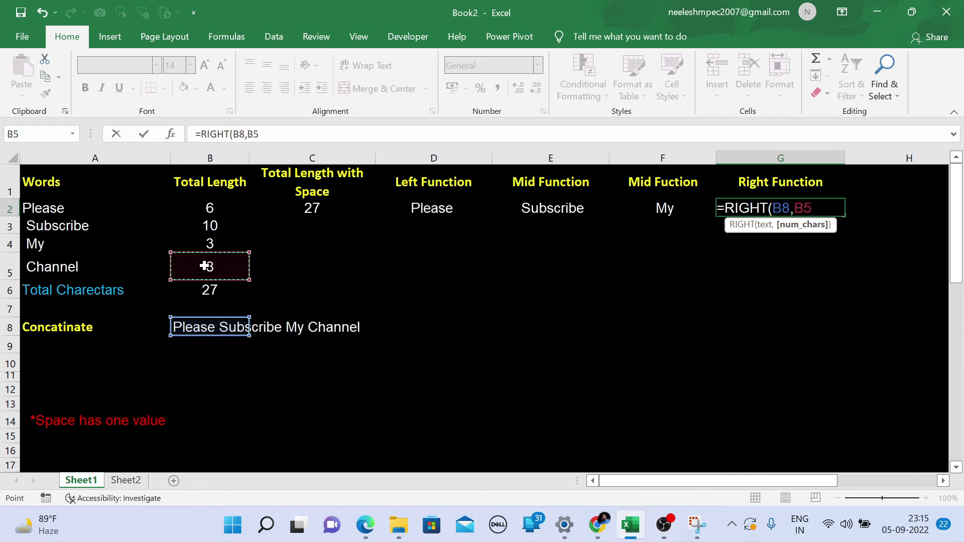
text())
key(Return)
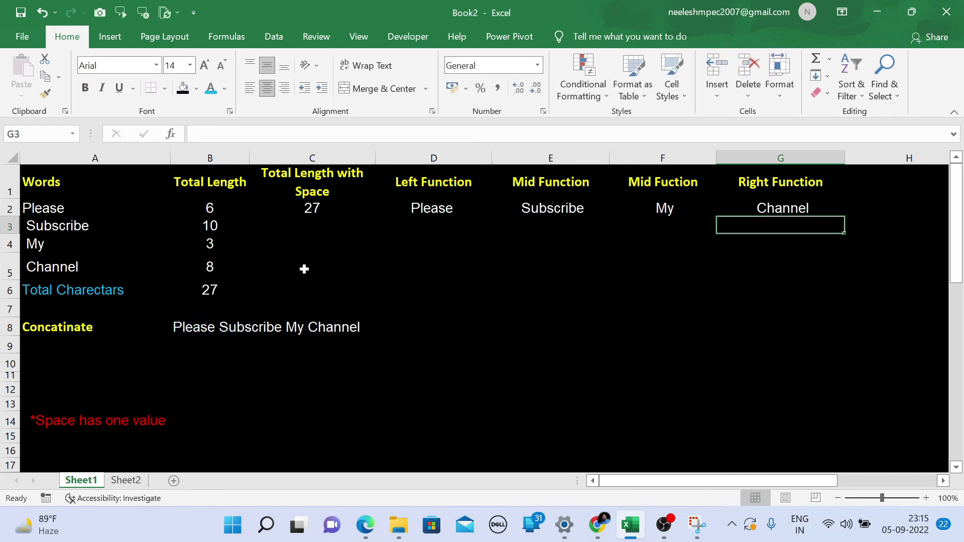
Enter a second sentence in B9 reading "My Name is" followed by the person's first name, and left-align it.
click(194, 348)
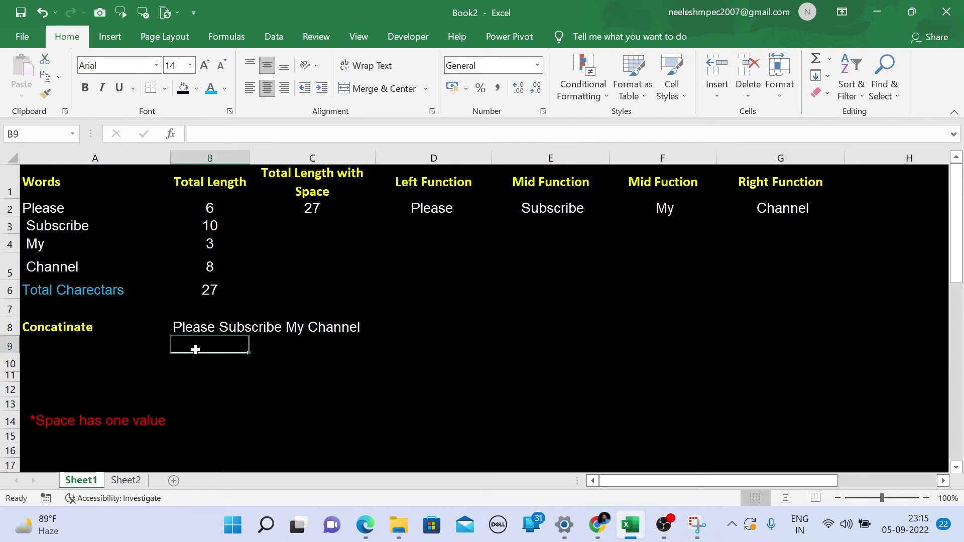
text(My Name is )
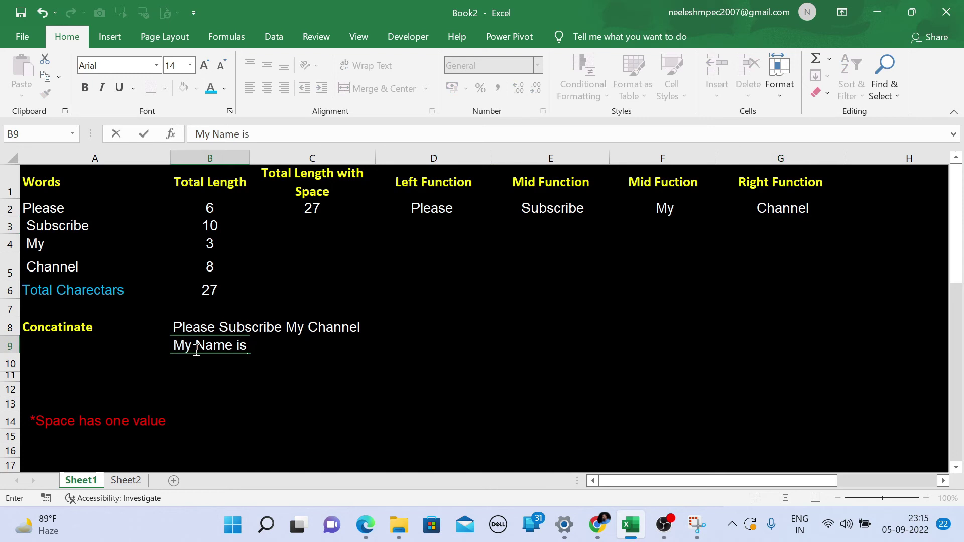
text(Neelesh)
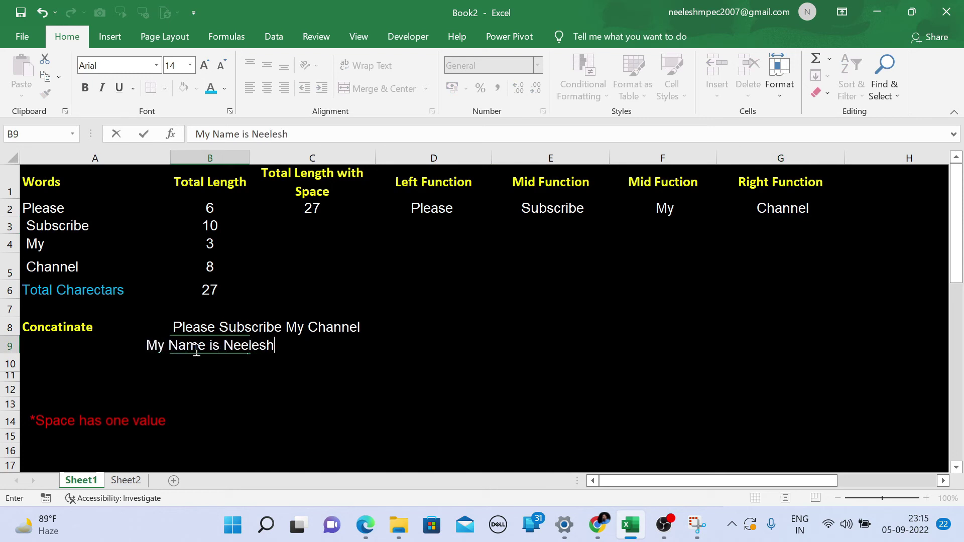
key(Tab)
click(195, 349)
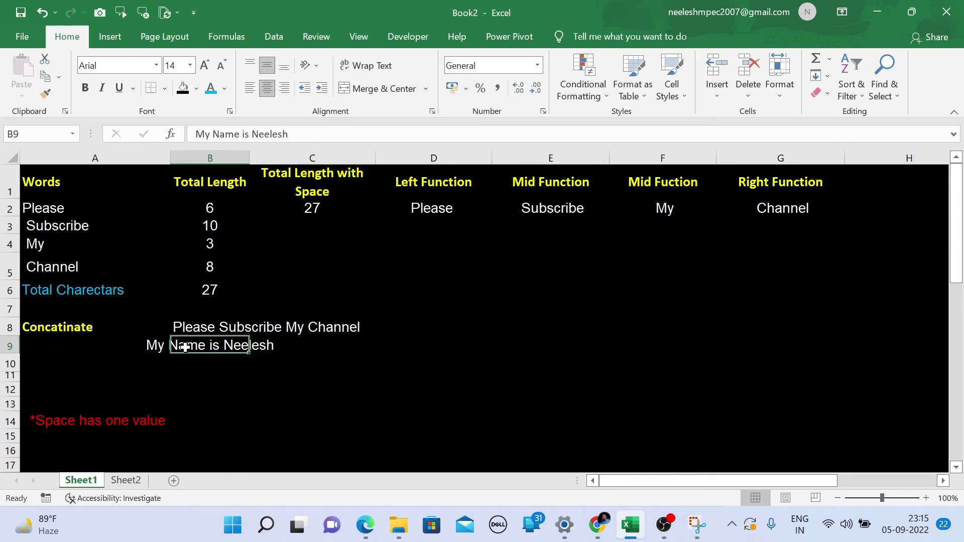
click(254, 93)
click(410, 361)
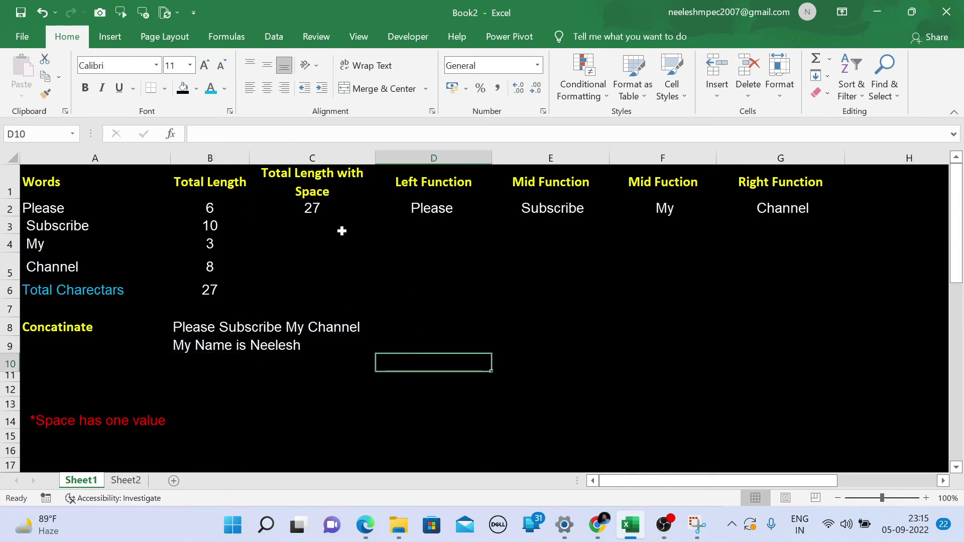
Count the characters of the second sentence, including spaces, by entering =LEN(B9) in C3.
click(307, 233)
text(=)
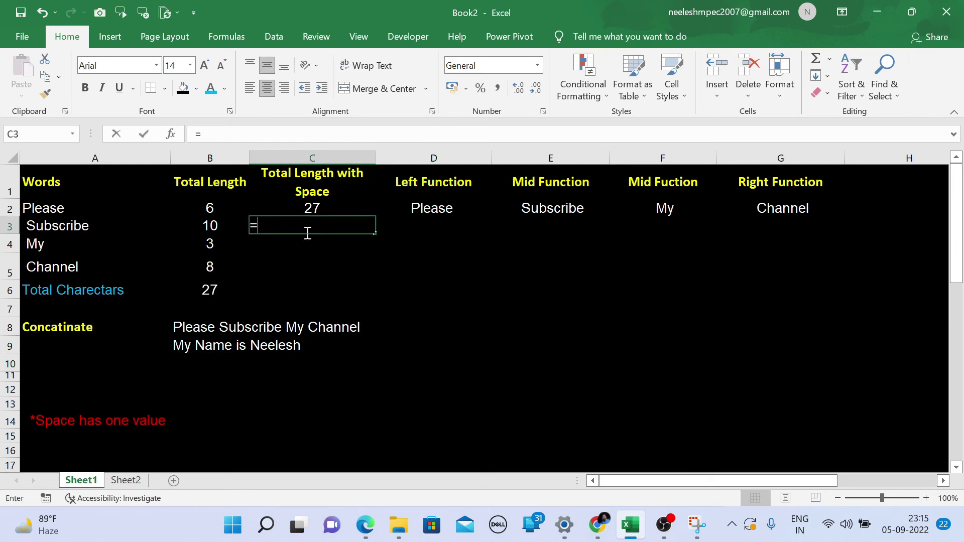
text(len)
key(Tab)
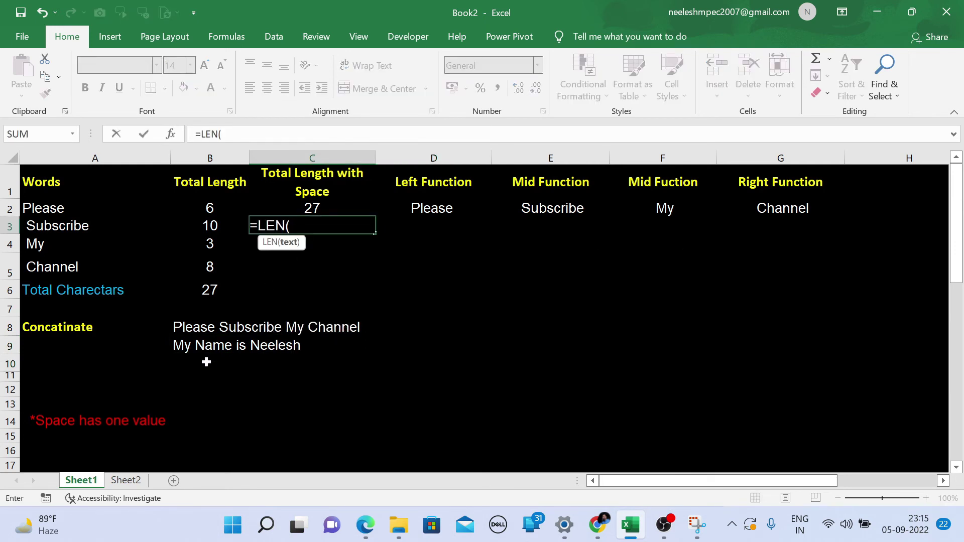
click(188, 346)
key(Return)
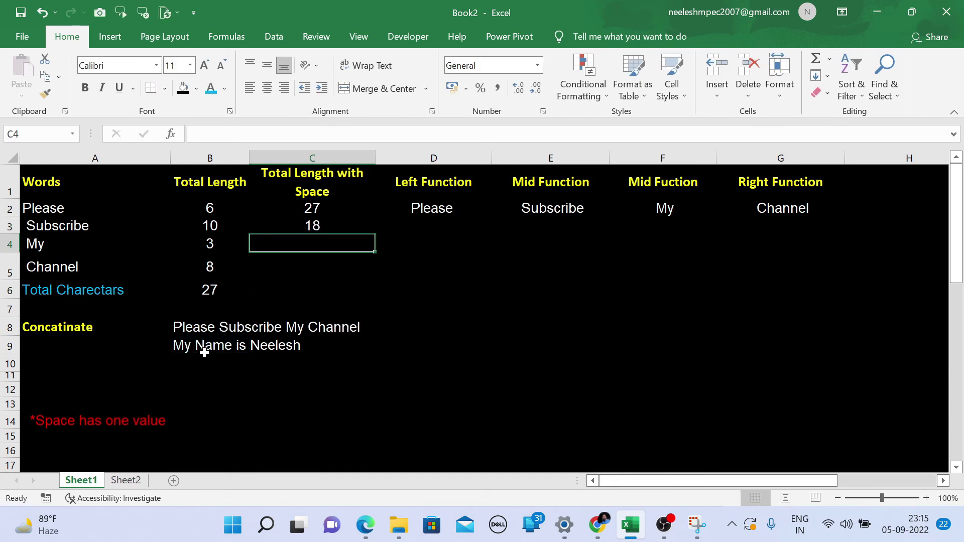
Extract the first three characters of the second sentence under Left Function by entering =LEFT(B9,3) in D3.
click(432, 228)
text(=)
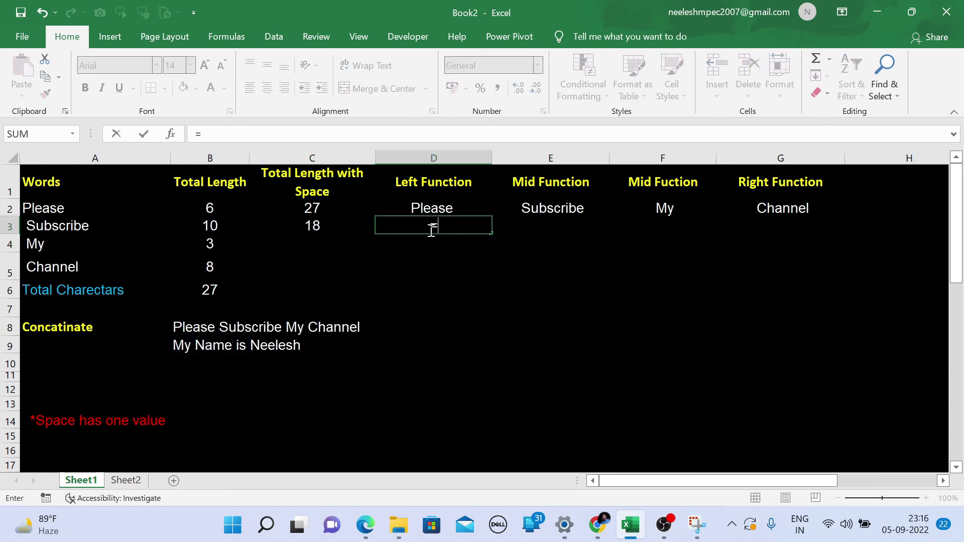
text(lef)
key(Tab)
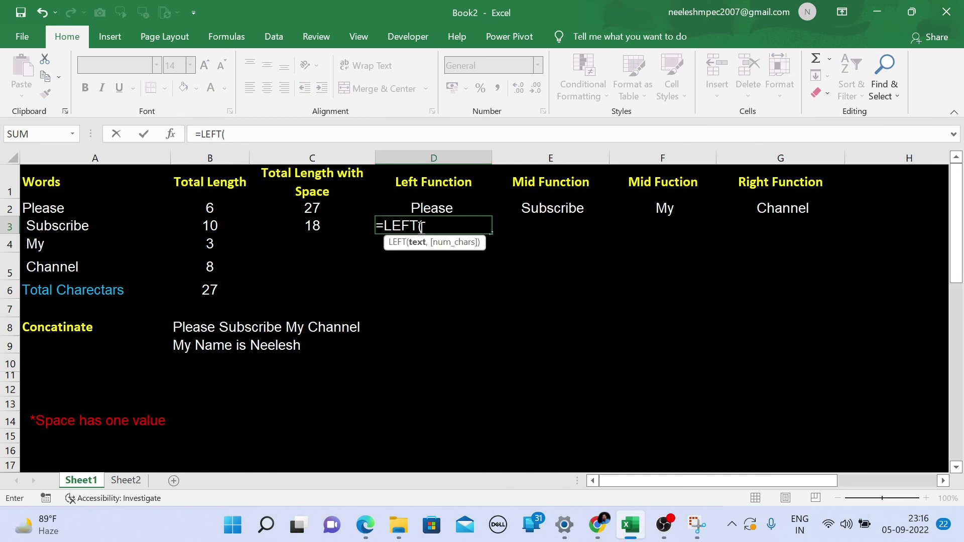
click(182, 345)
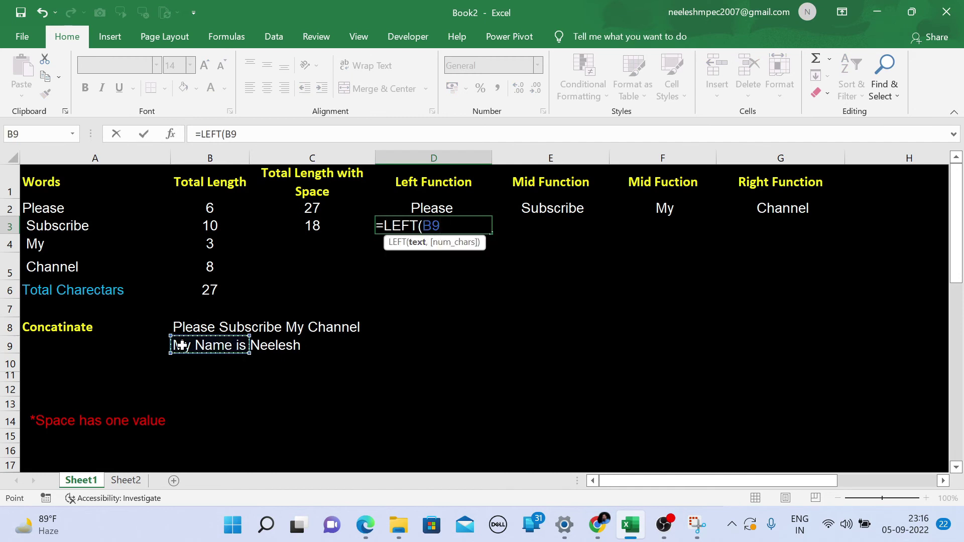
text(,3)
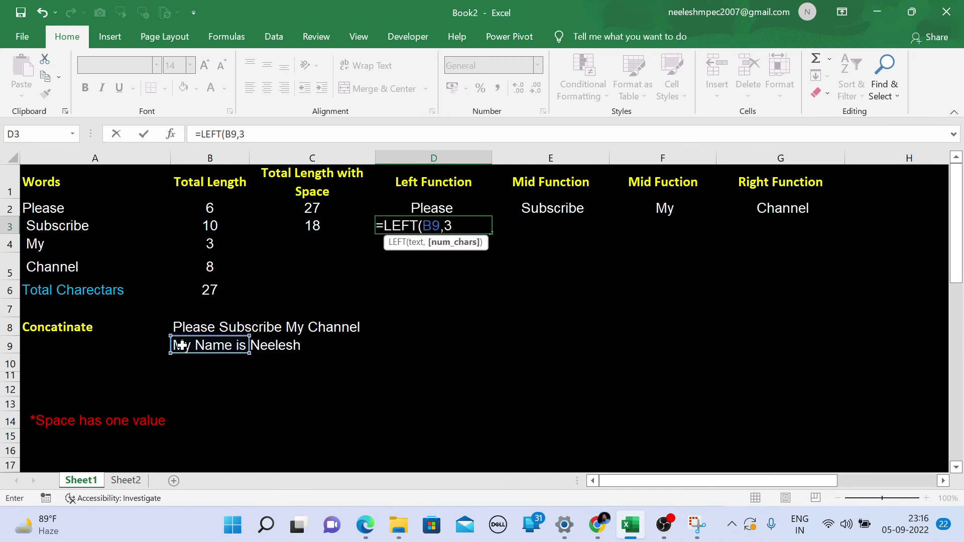
text())
key(Return)
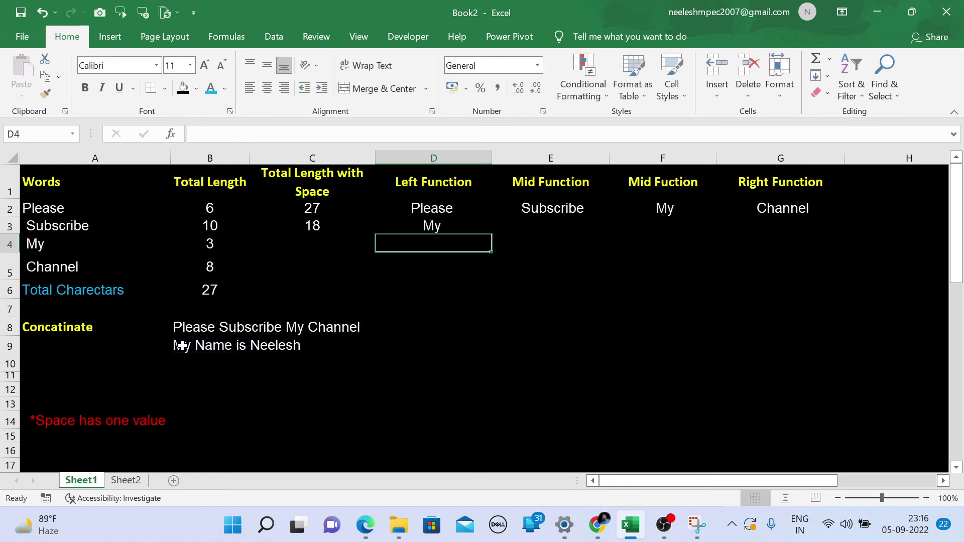
Extract five characters from position 3 of the second sentence by entering =MID(B9,3,5) in E3.
click(517, 221)
text(=mid)
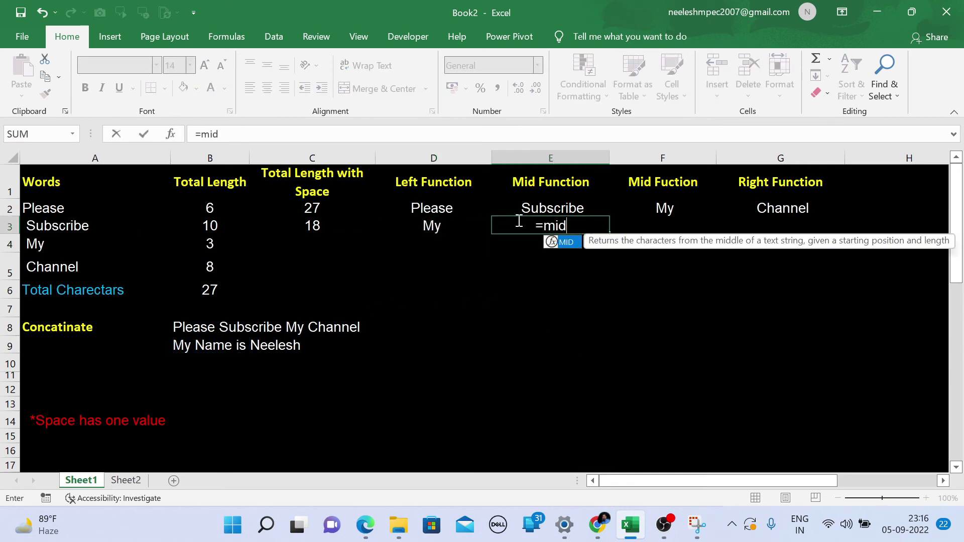
key(Tab)
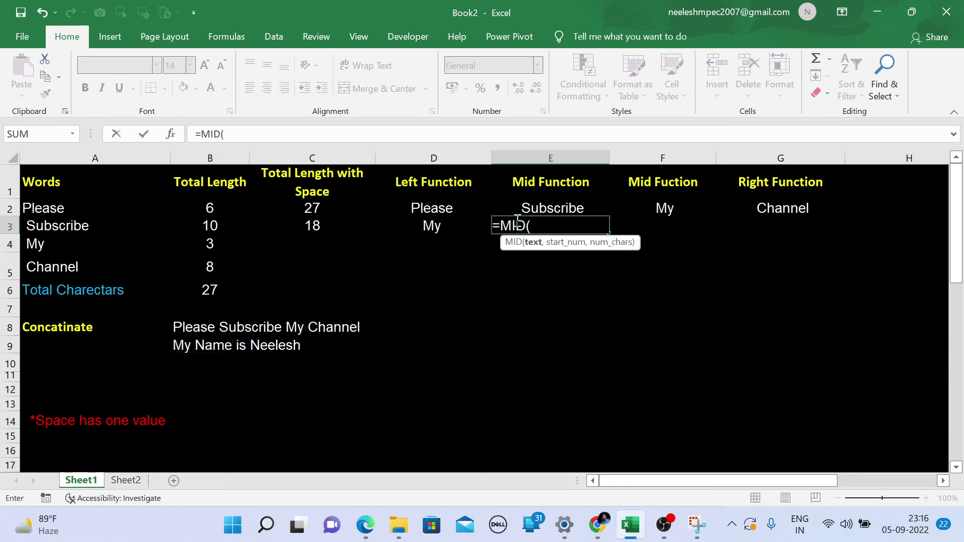
click(190, 344)
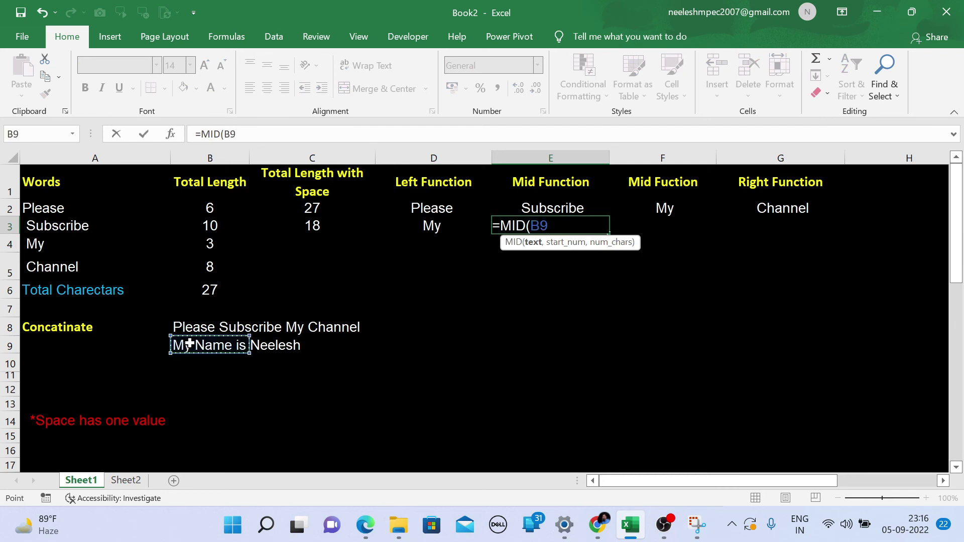
text(,3,)
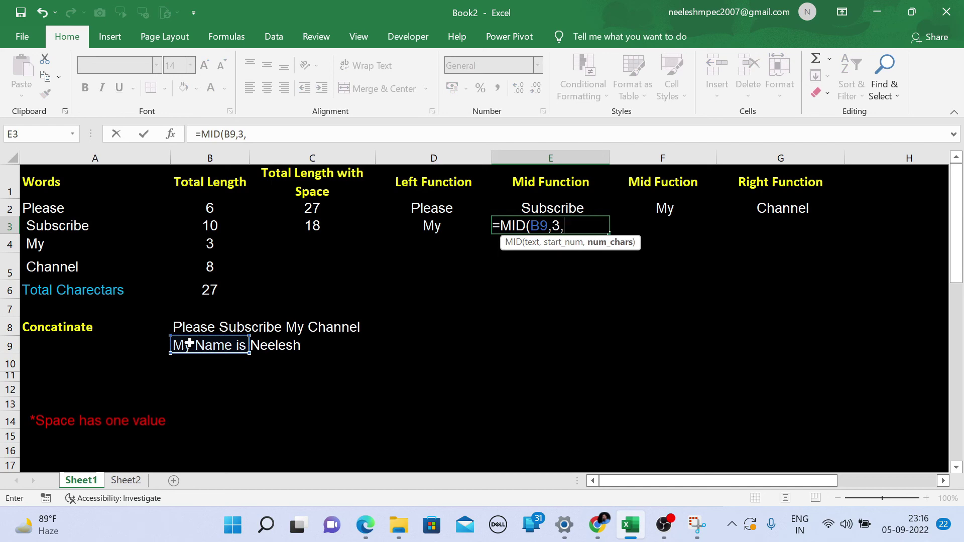
text(5))
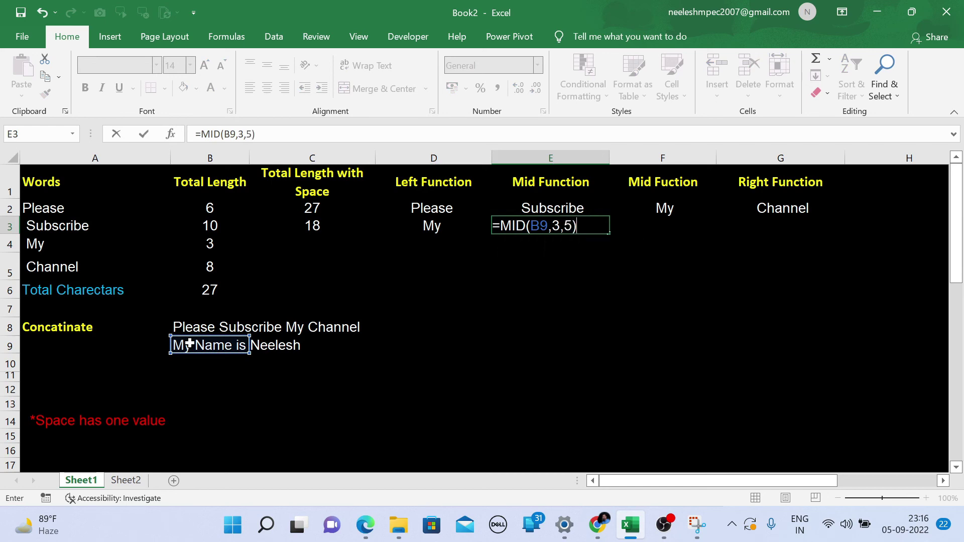
key(Return)
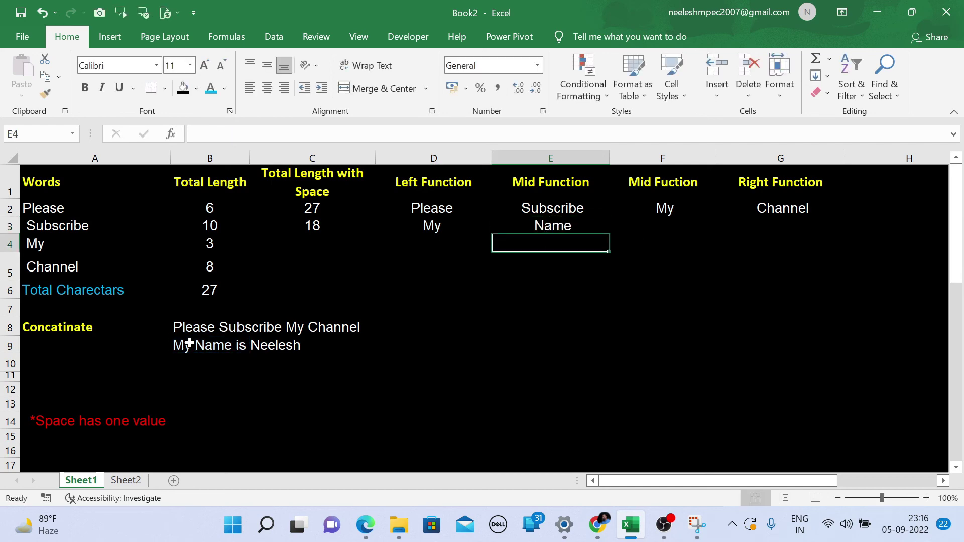
Extract three characters from position 8 of the second sentence by entering =MID(B9,8,3) in F3.
click(658, 230)
text(=)
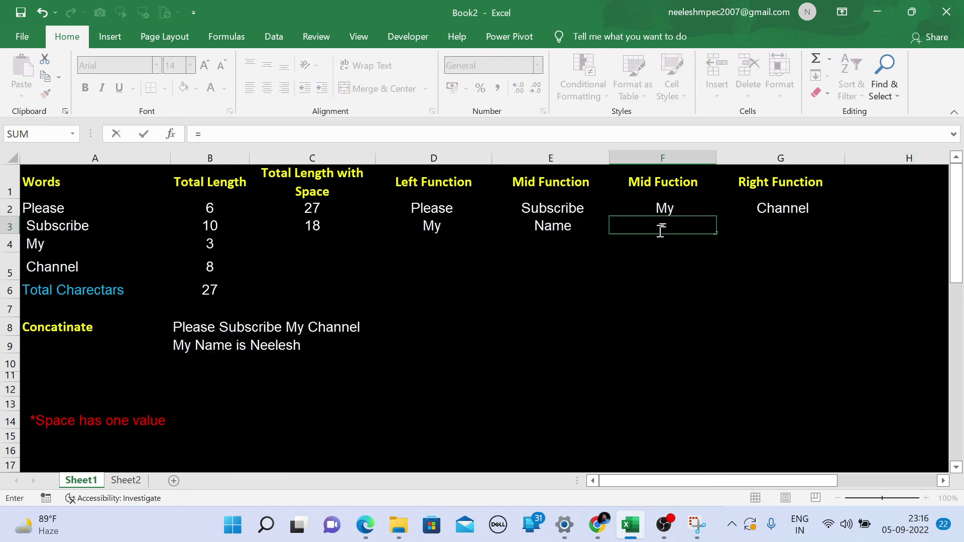
text(mid)
key(Tab)
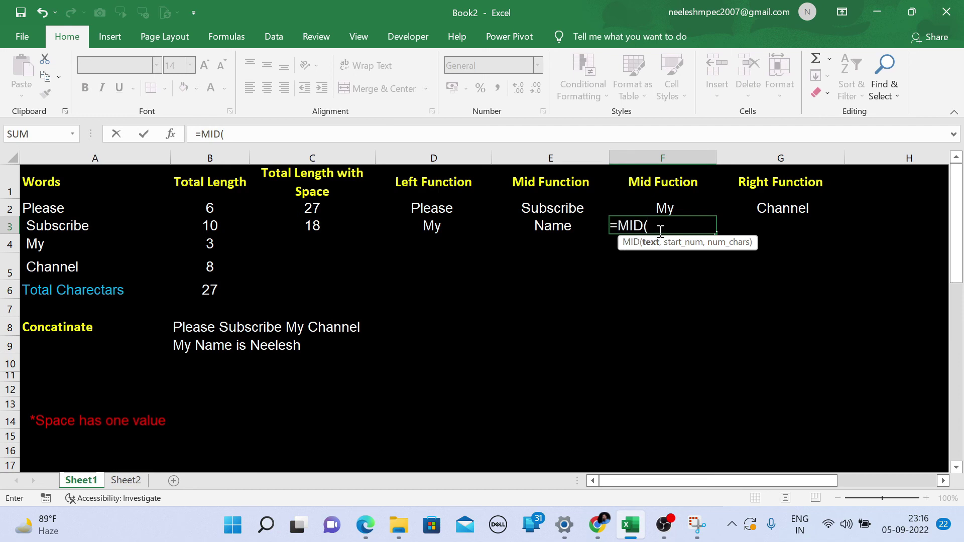
click(184, 346)
text(,)
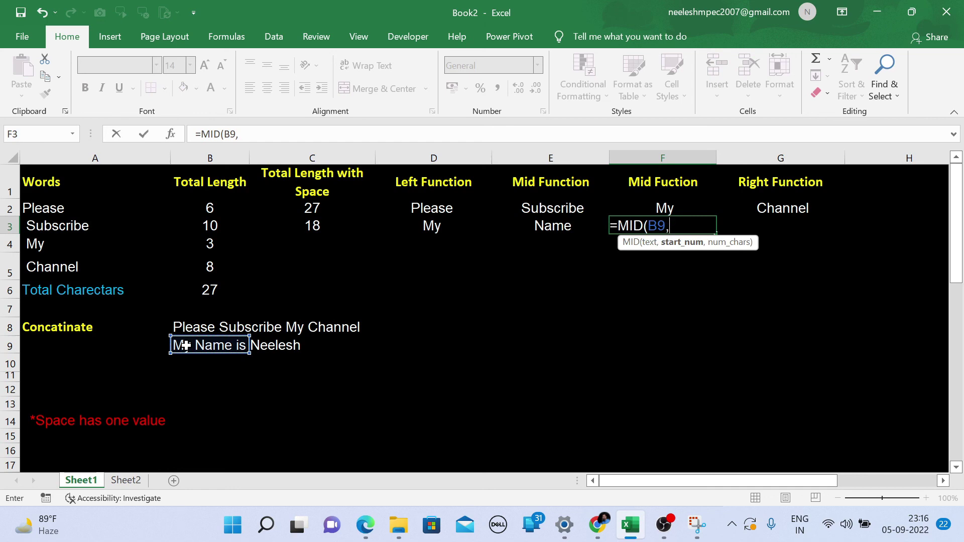
text(7)
key(BackSpace)
text(8,)
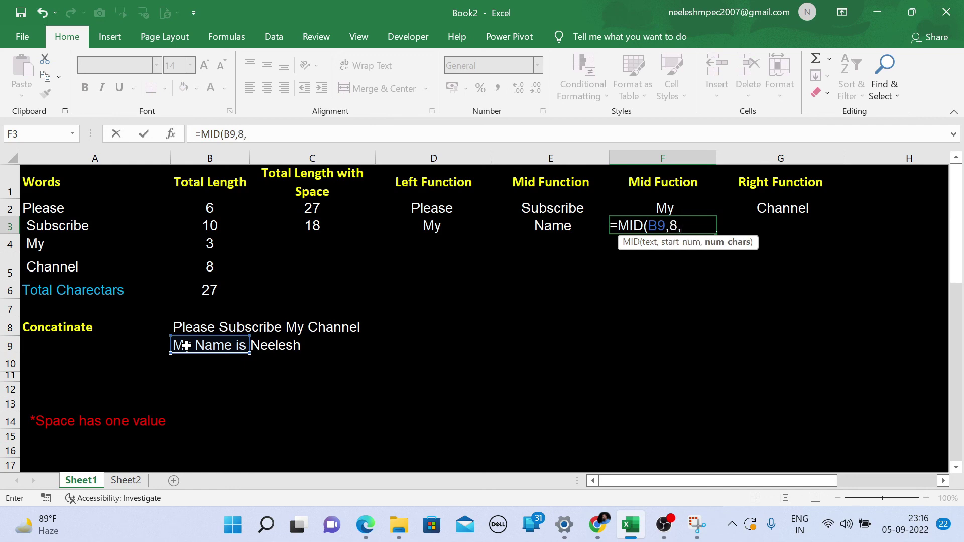
text(3))
key(Return)
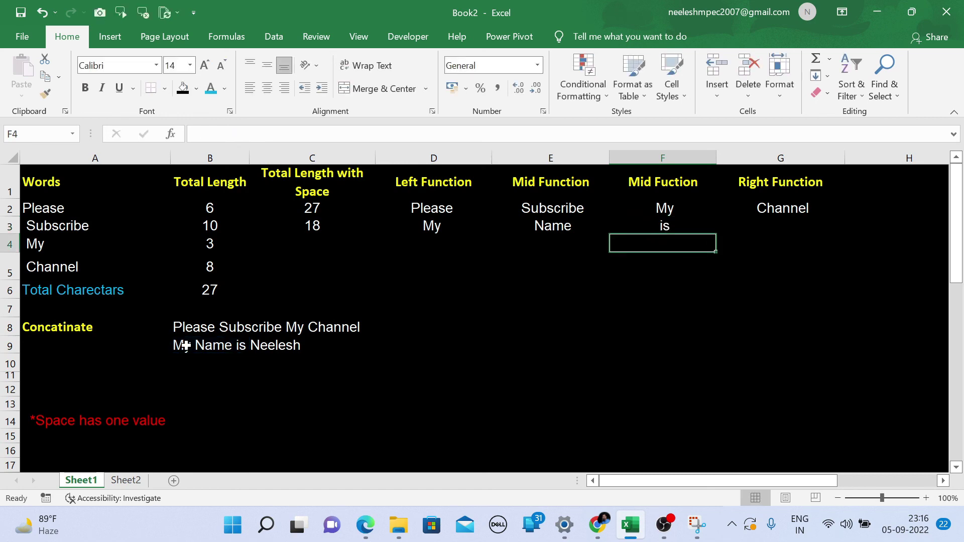
Extract the last eight characters of the second sentence under Right Function by entering =RIGHT(B9,8) in G3.
click(767, 224)
text(=)
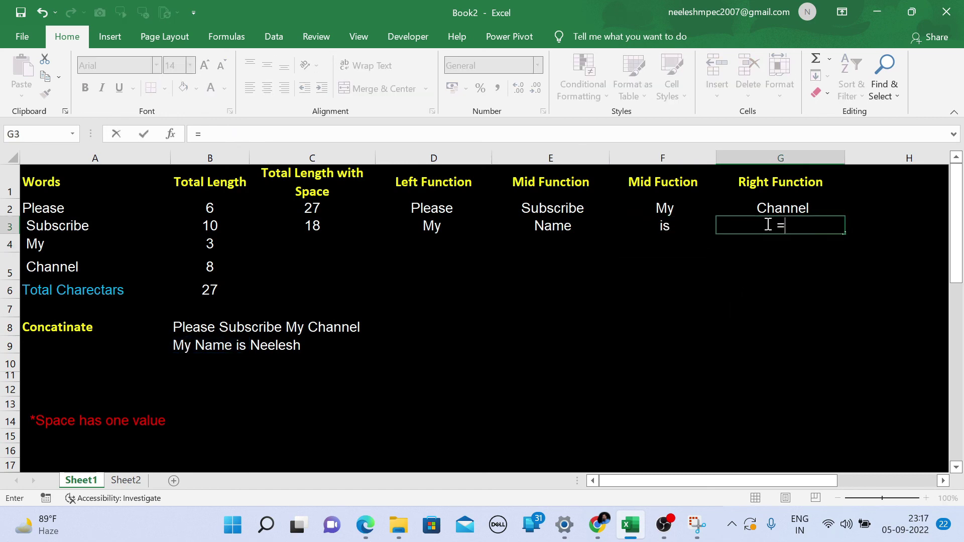
text(rih)
key(BackSpace)
text(g)
key(Tab)
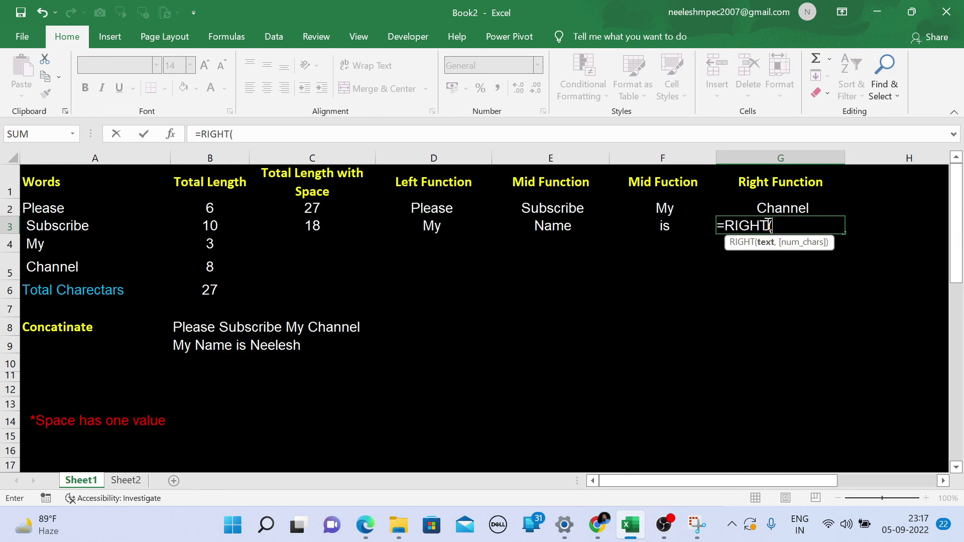
click(184, 347)
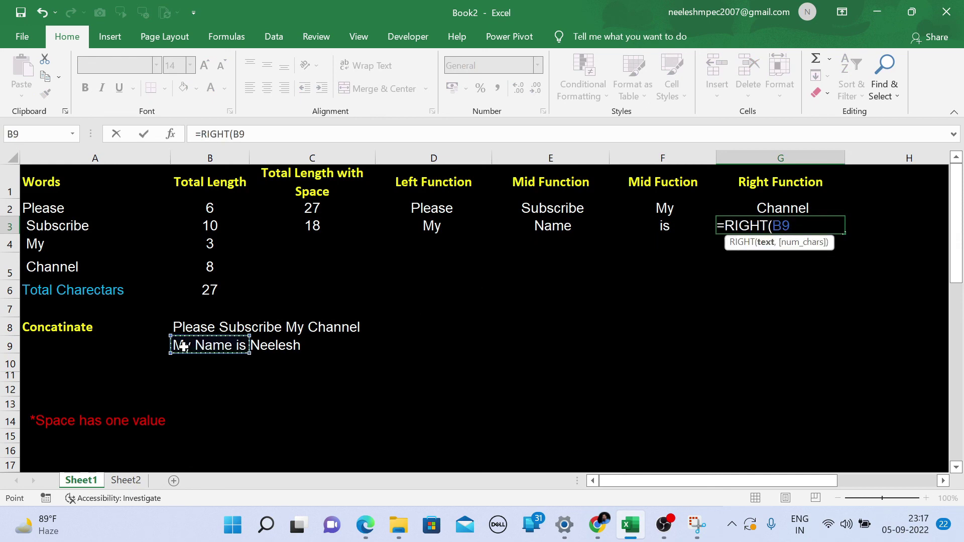
text(,)
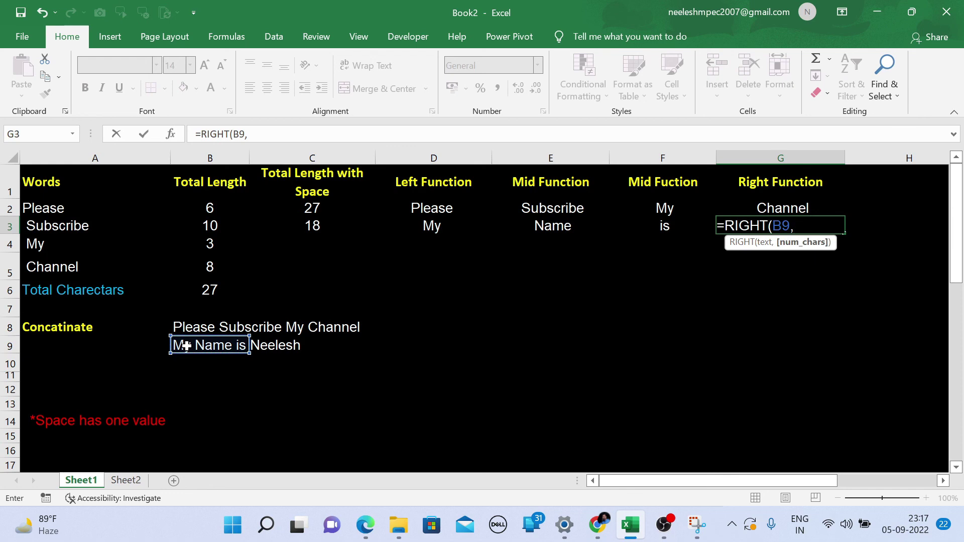
text(8))
key(Return)
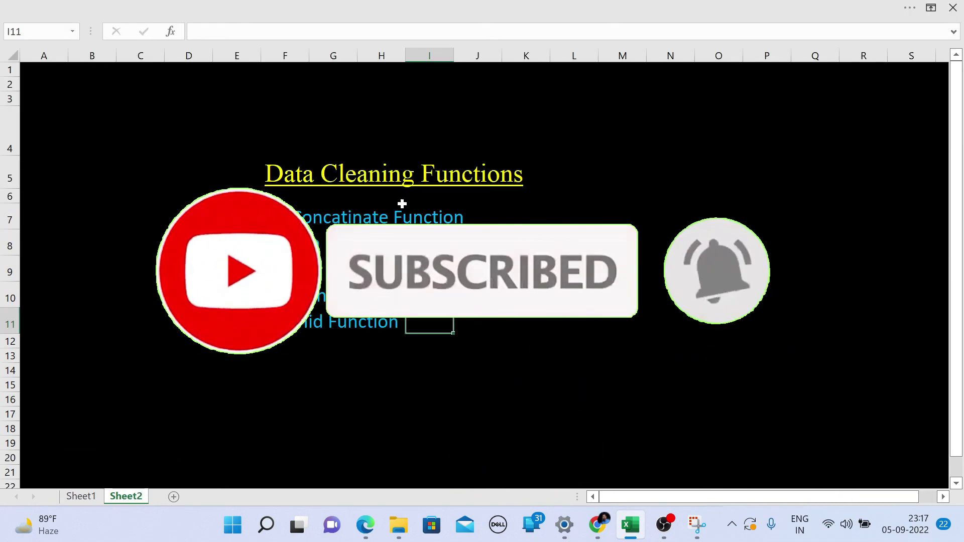
click(622, 269)
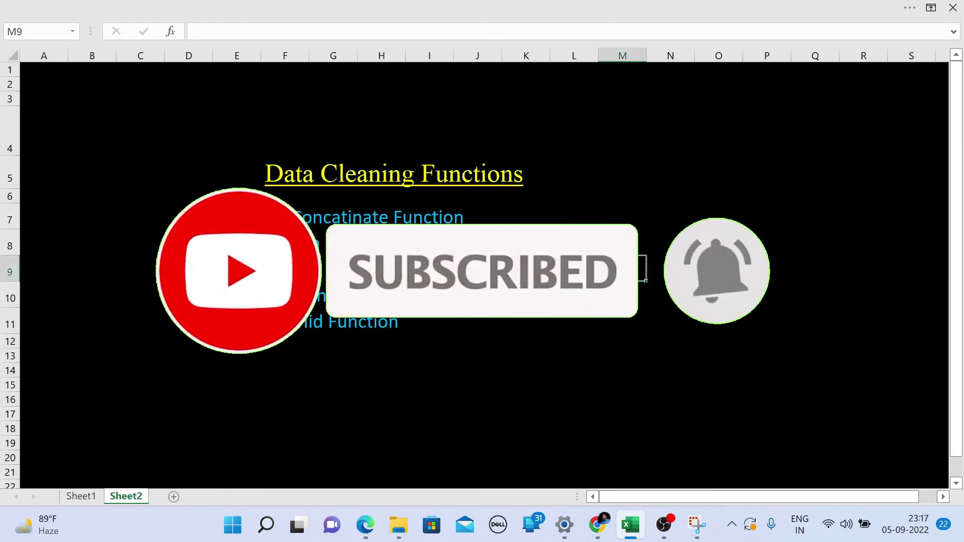